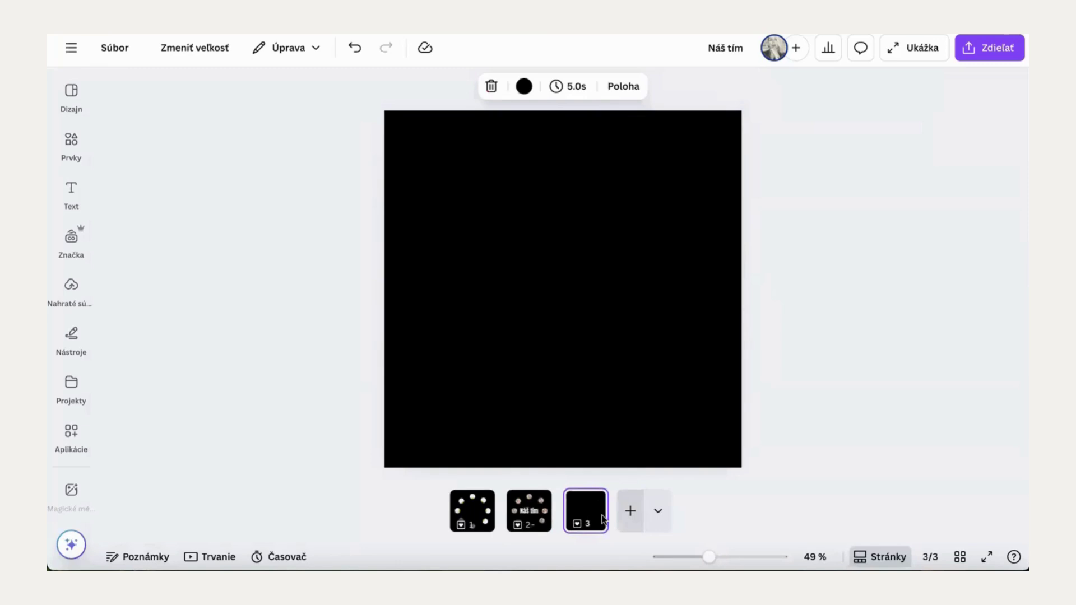
Open the elements library, clear the existing "fade" search and browse down to the frames category (Rámy)
{"action": "left_click", "coordinate": [71, 140]}
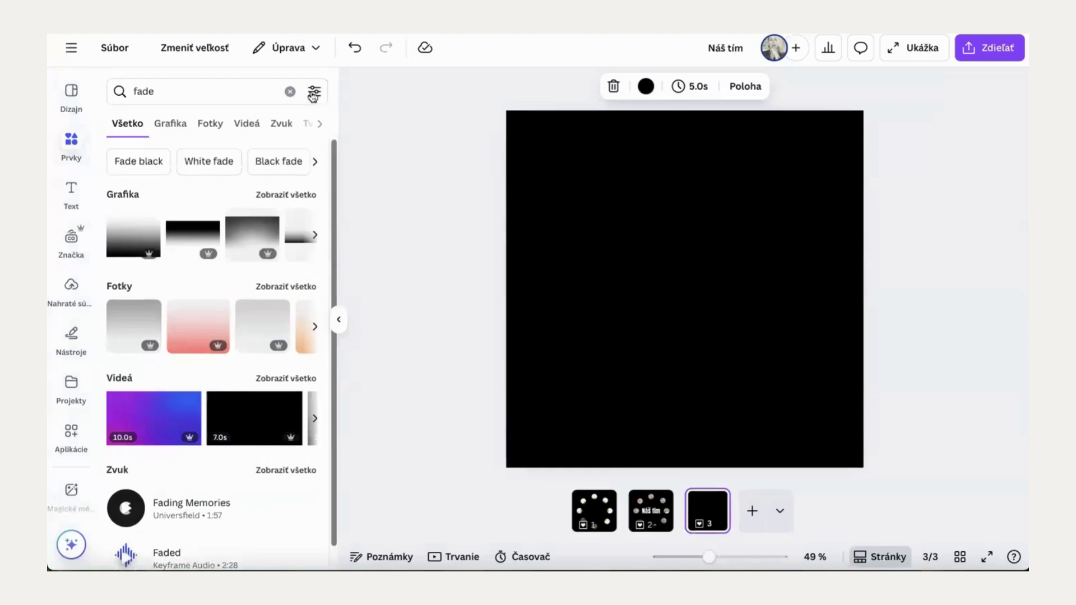
{"action": "left_click", "coordinate": [289, 92]}
{"action": "left_click_drag", "start_coordinate": [335, 163], "coordinate": [333, 468]}
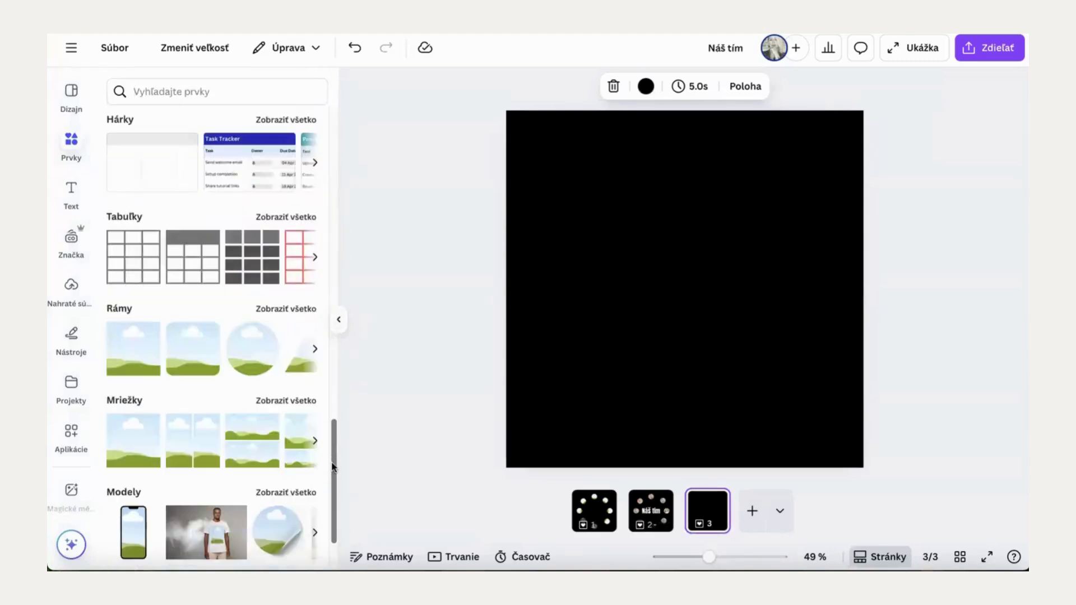
{"action": "left_click", "coordinate": [260, 356]}
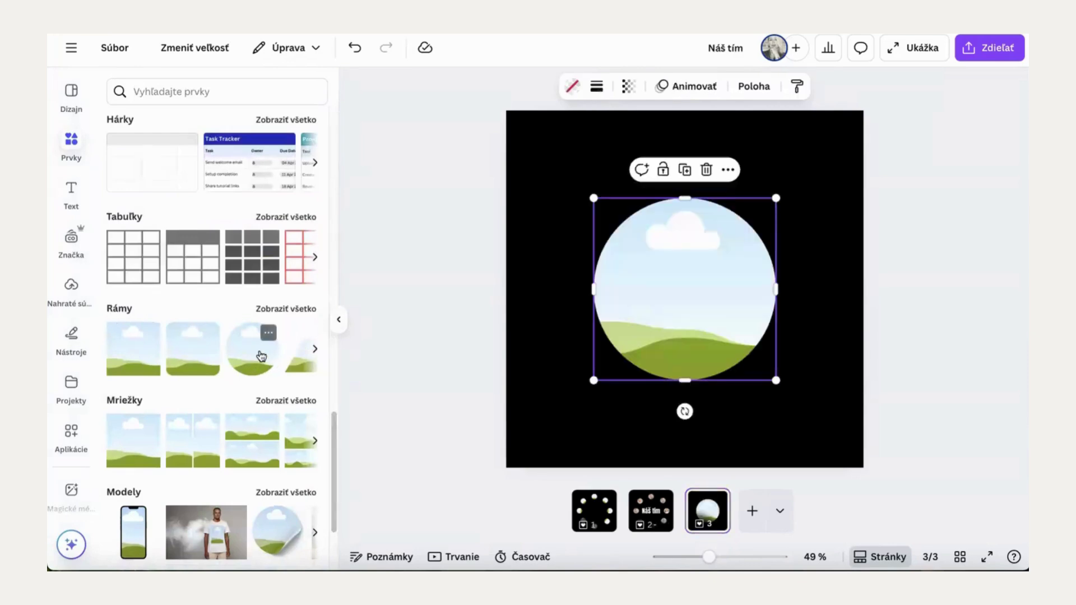
{"action": "left_click_drag", "start_coordinate": [594, 199], "coordinate": [692, 188]}
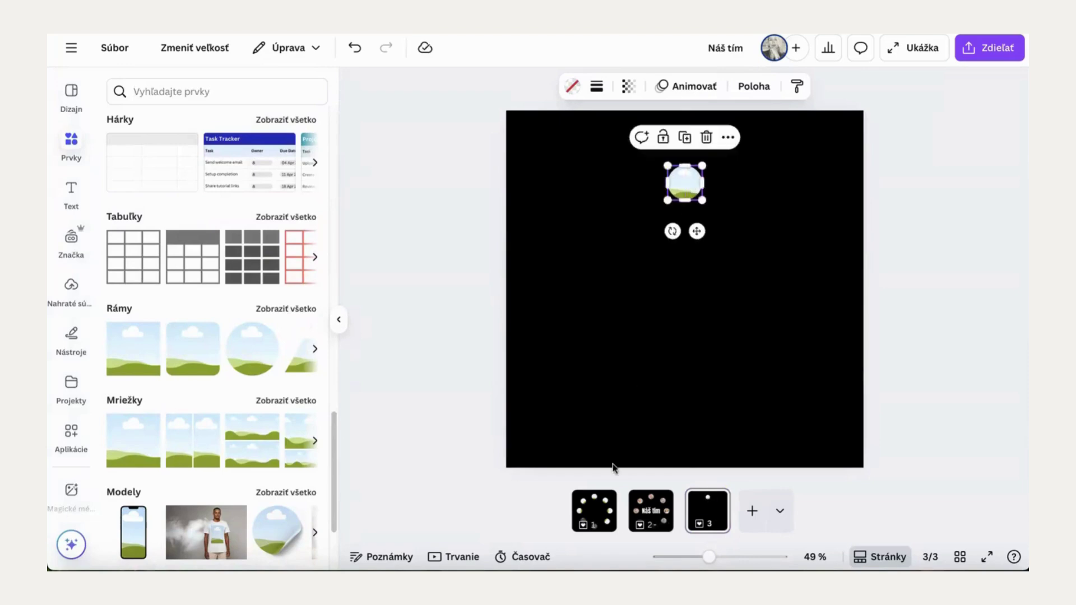
{"action": "left_click", "coordinate": [657, 523]}
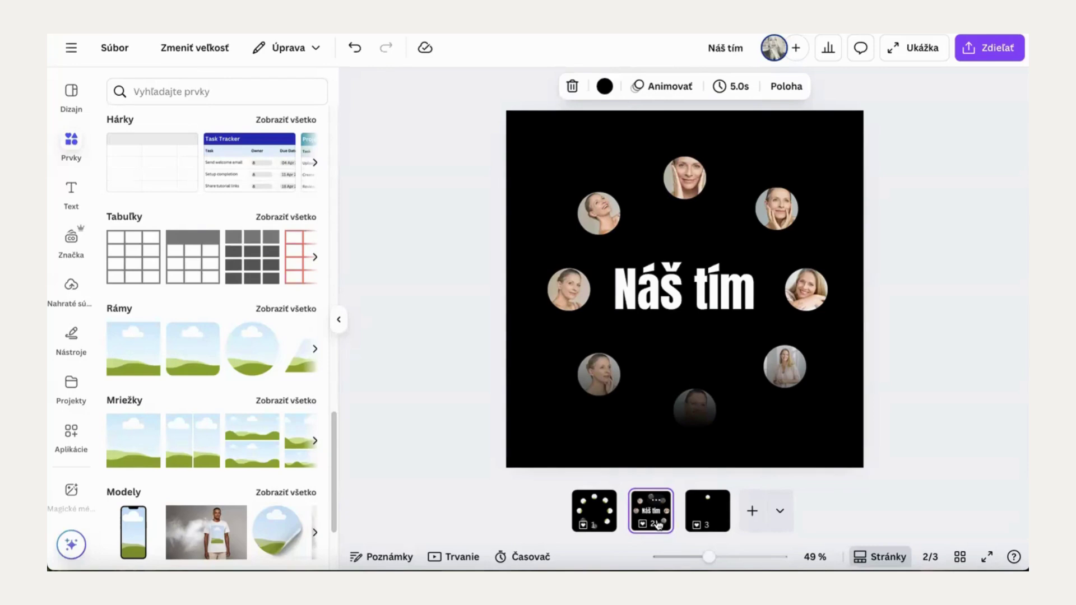
{"action": "left_click", "coordinate": [707, 523]}
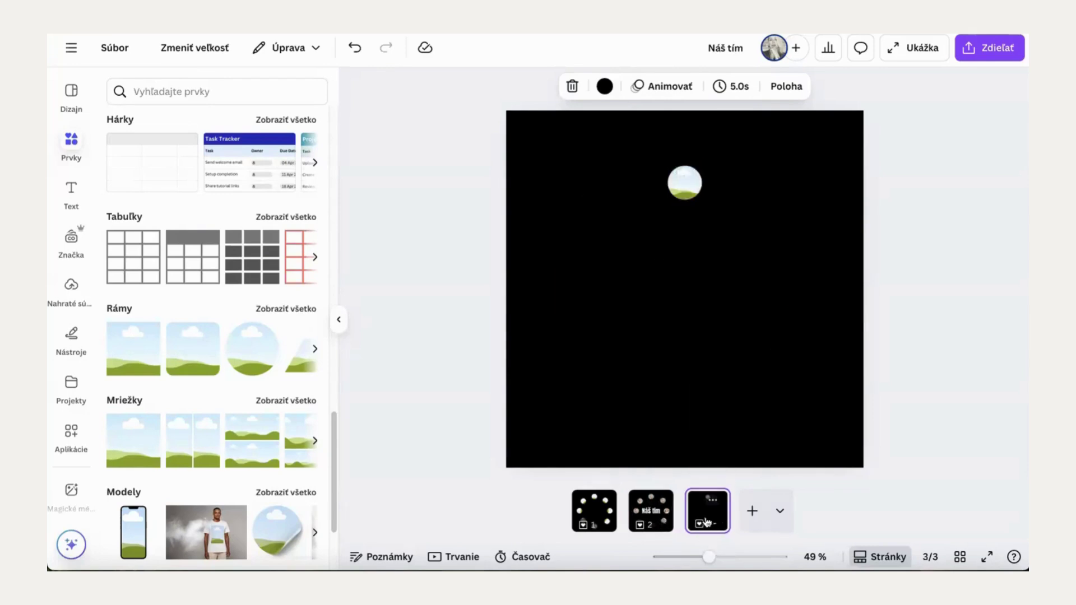
{"action": "left_click", "coordinate": [683, 186]}
{"action": "left_click_drag", "start_coordinate": [667, 166], "coordinate": [660, 159]}
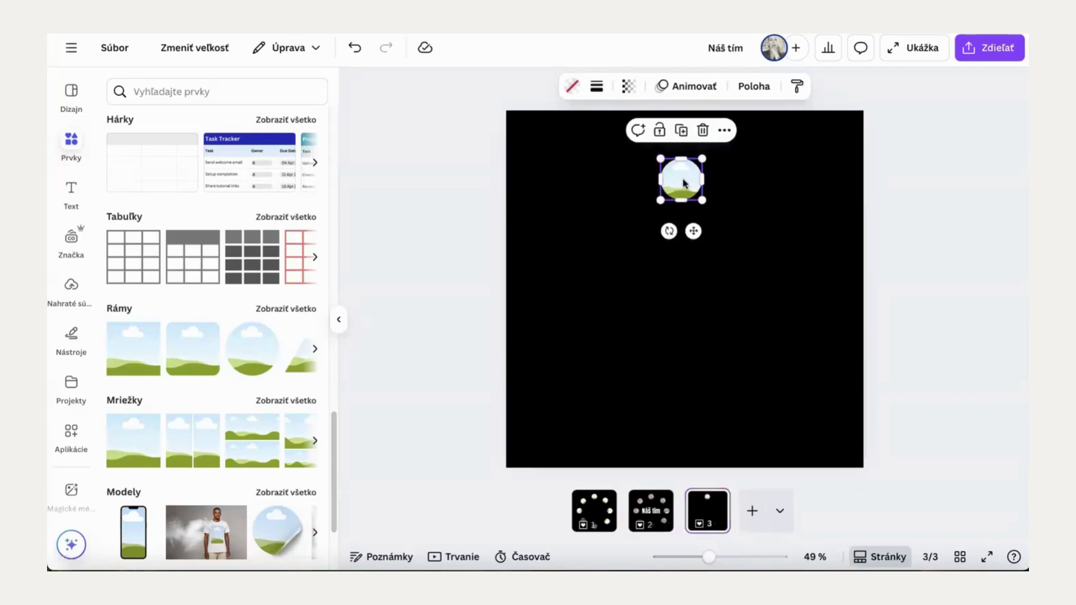
{"action": "left_click", "coordinate": [646, 517]}
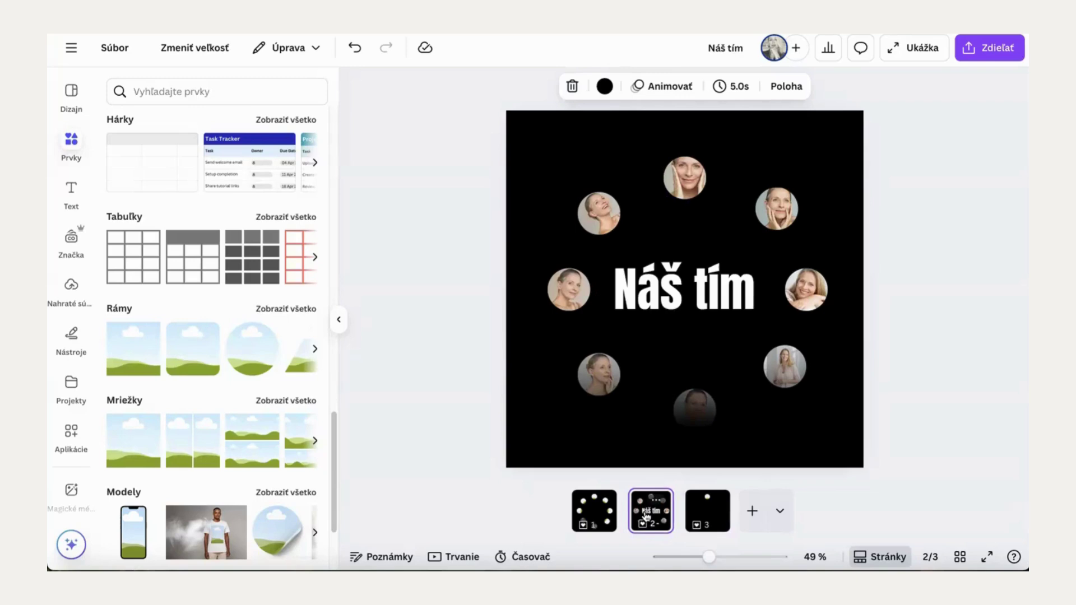
{"action": "left_click", "coordinate": [712, 501]}
{"action": "left_click", "coordinate": [676, 195]}
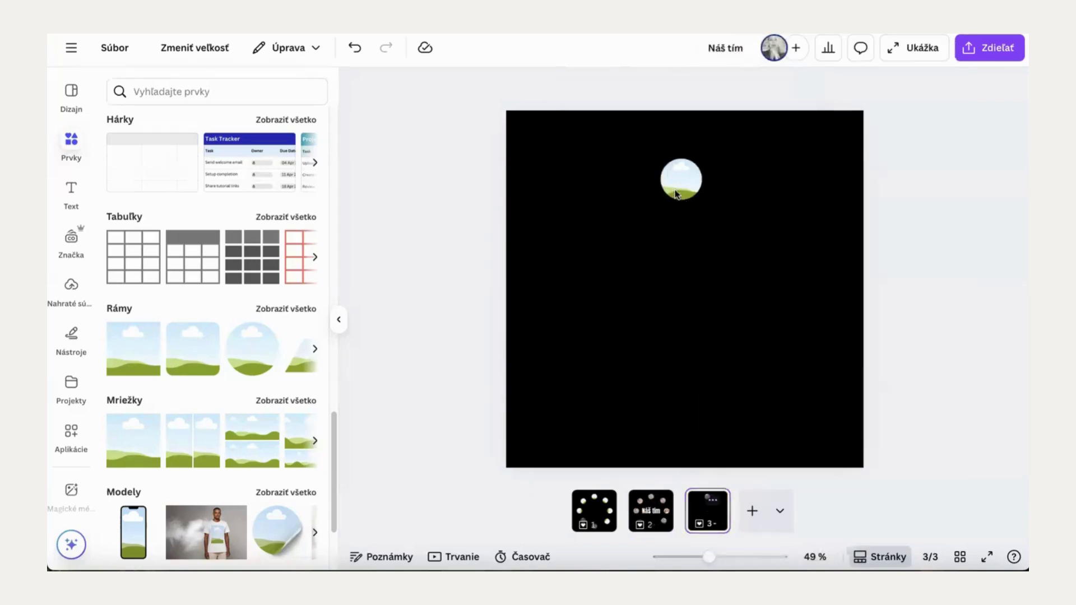
{"action": "left_click", "coordinate": [686, 191]}
{"action": "mouse_move", "coordinate": [702, 200]}
{"action": "left_mouse_down"}
{"action": "mouse_move", "coordinate": [729, 234]}
{"action": "mouse_move", "coordinate": [700, 197]}
{"action": "left_mouse_up"}
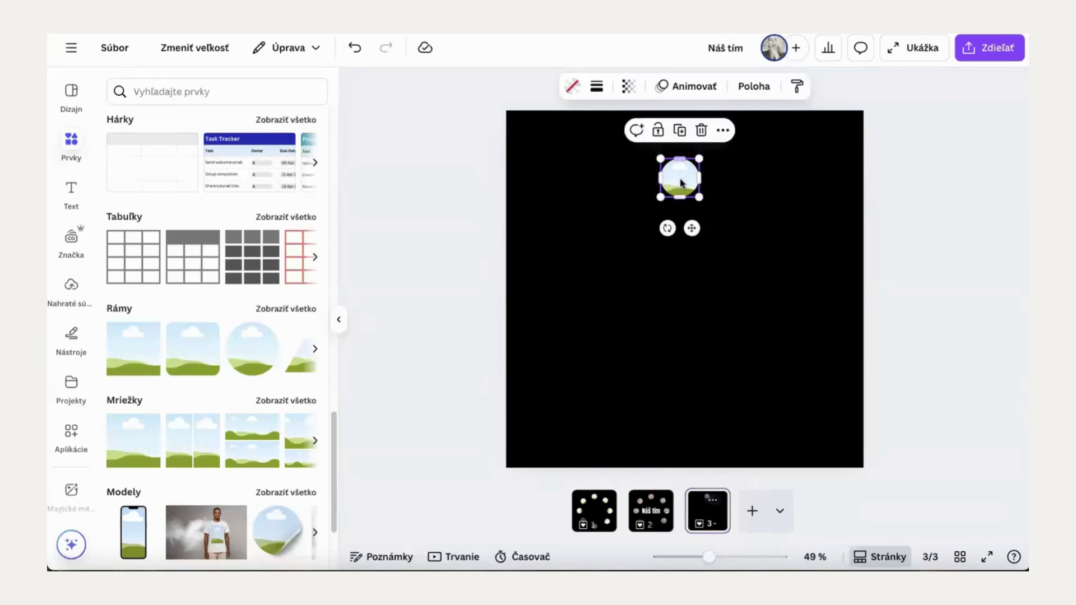
{"action": "key", "text": "Delete"}
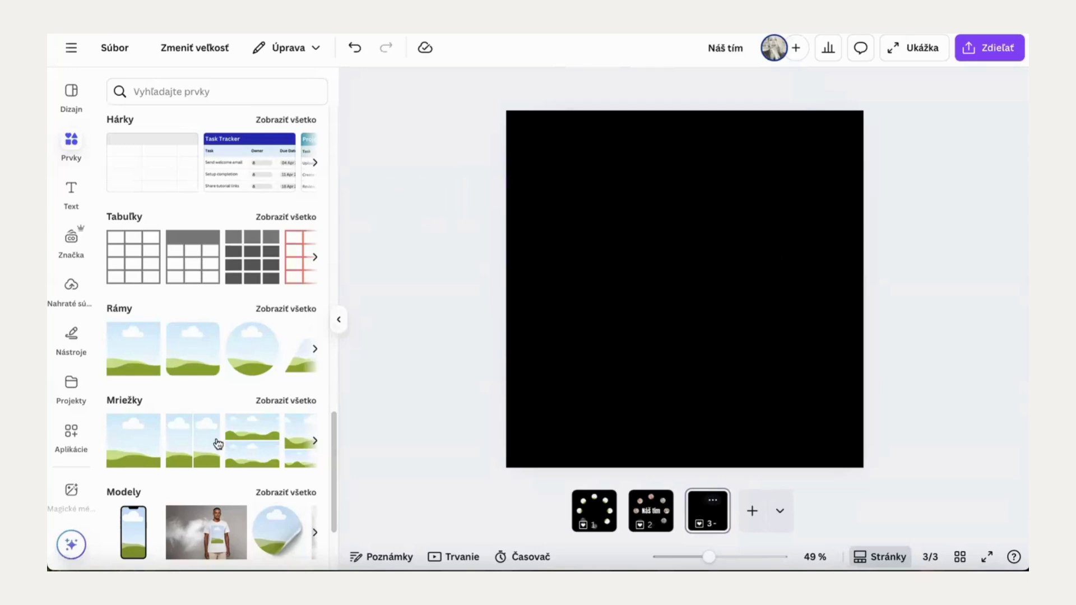
Insert a circular frame on page 3, shrink it to a small circle and centre it near the top of the page
{"action": "left_click", "coordinate": [248, 353]}
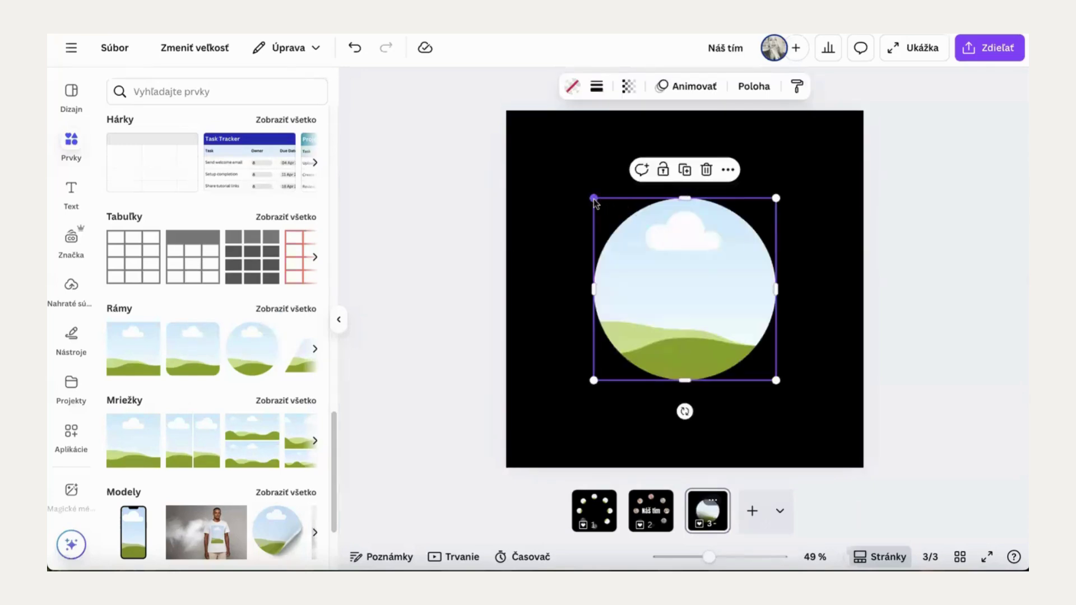
{"action": "left_click_drag", "start_coordinate": [595, 202], "coordinate": [688, 167]}
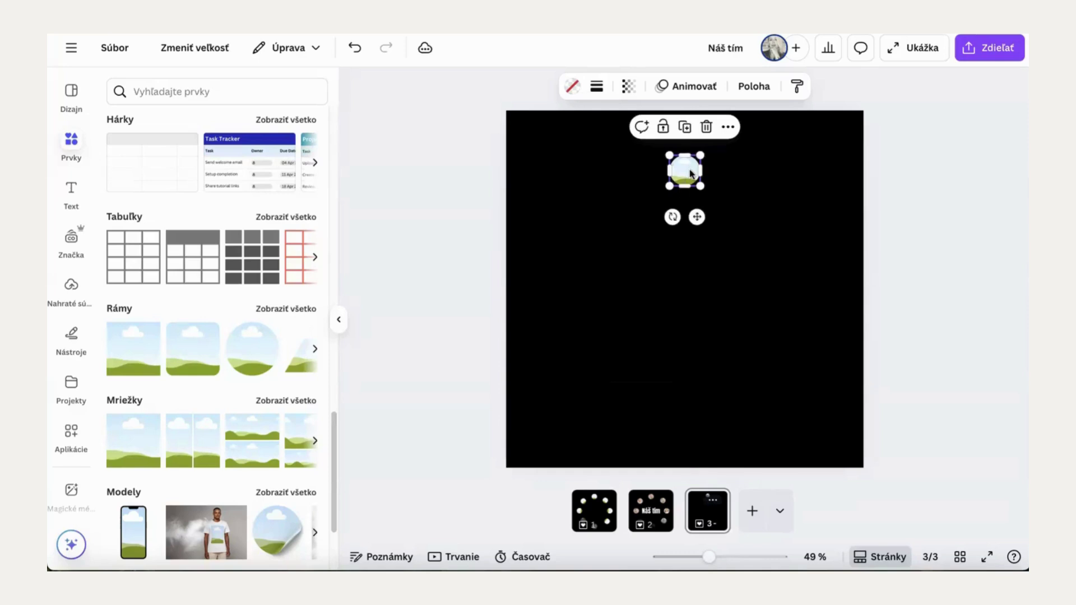
Duplicate the circular frame, place the copy near the page's bottom centre and rotate it upside down
{"action": "left_click", "coordinate": [686, 127]}
{"action": "left_click", "coordinate": [686, 128]}
{"action": "left_click_drag", "start_coordinate": [690, 181], "coordinate": [691, 394]}
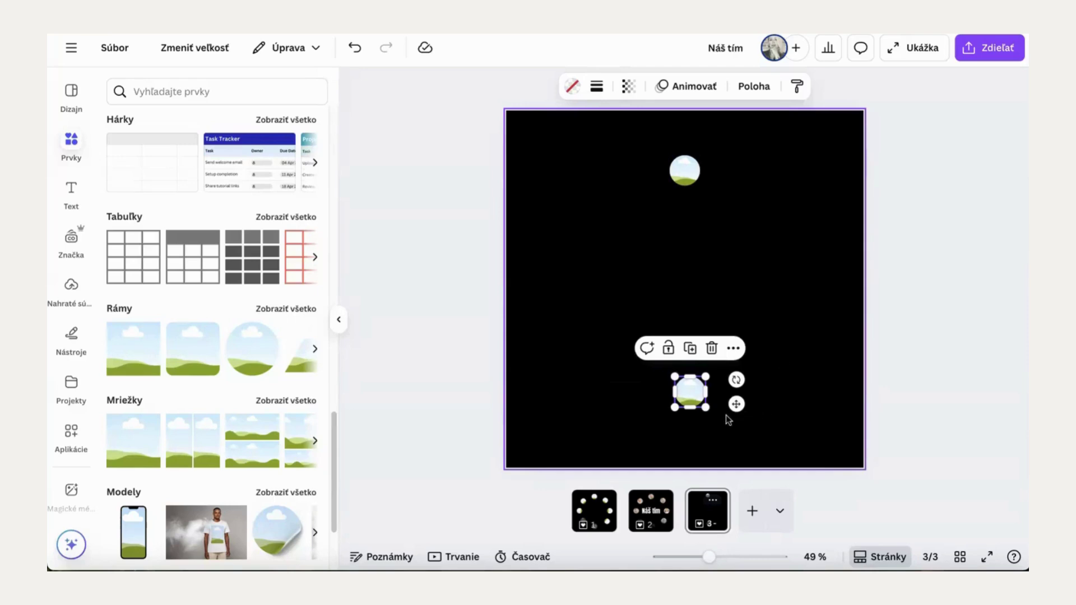
{"action": "left_click", "coordinate": [772, 385]}
{"action": "left_click", "coordinate": [695, 400]}
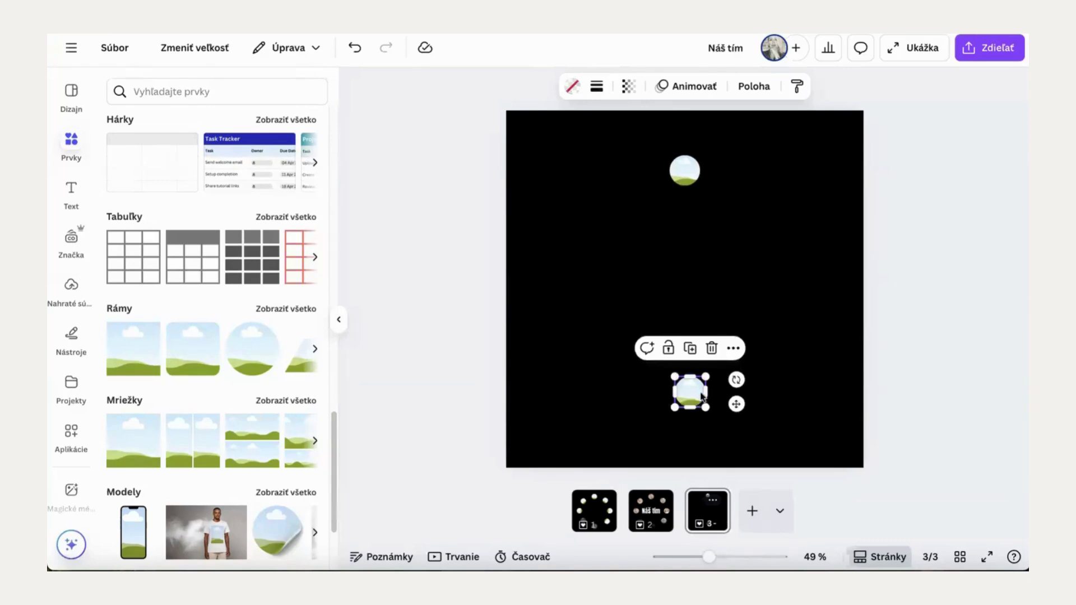
{"action": "left_click_drag", "start_coordinate": [737, 381], "coordinate": [669, 395]}
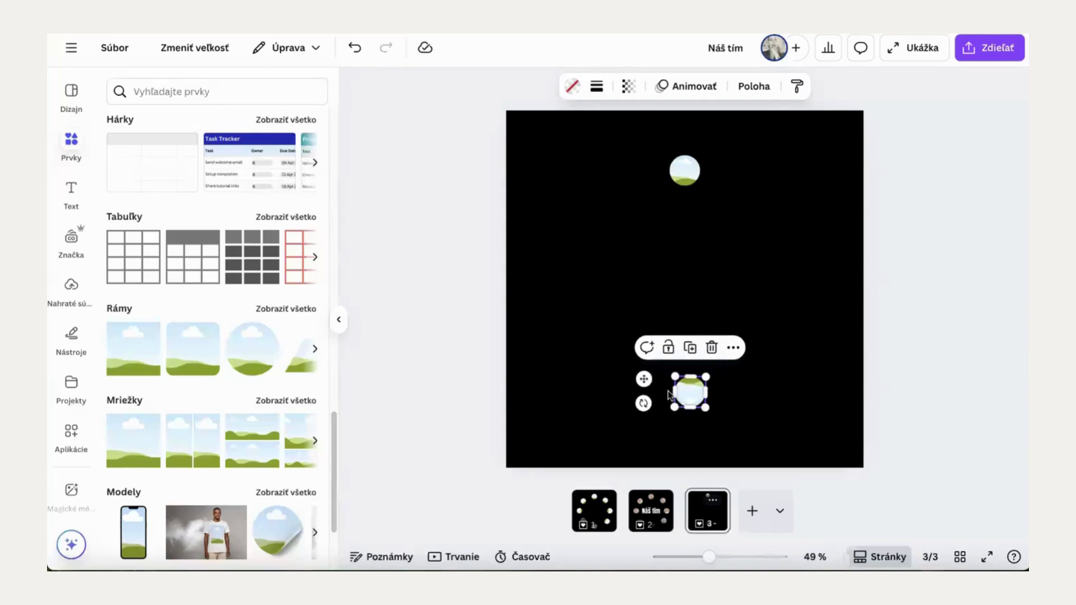
{"action": "left_click", "coordinate": [785, 408]}
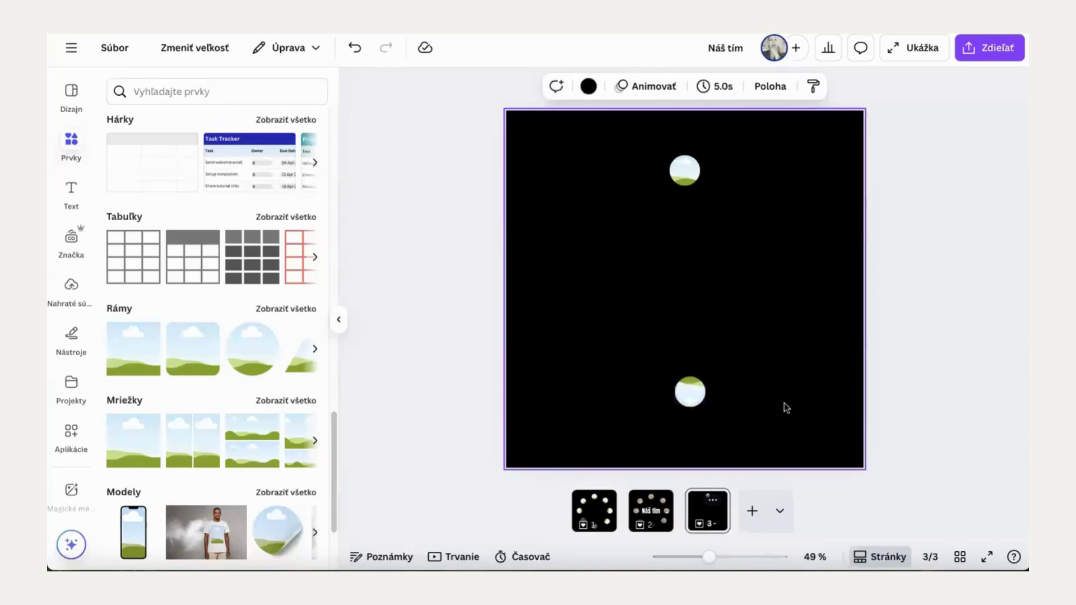
Duplicate the bottom circular frame, place the copy at the page's left middle and rotate it so its hills face the centre
{"action": "left_click", "coordinate": [695, 395]}
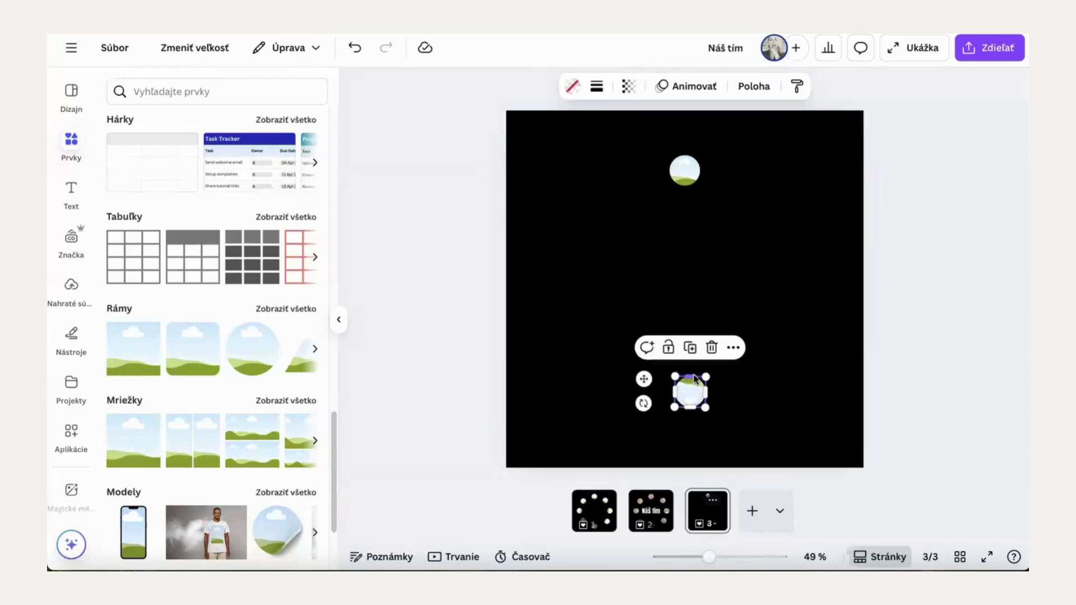
{"action": "left_click", "coordinate": [690, 348]}
{"action": "left_click_drag", "start_coordinate": [694, 399], "coordinate": [566, 287]}
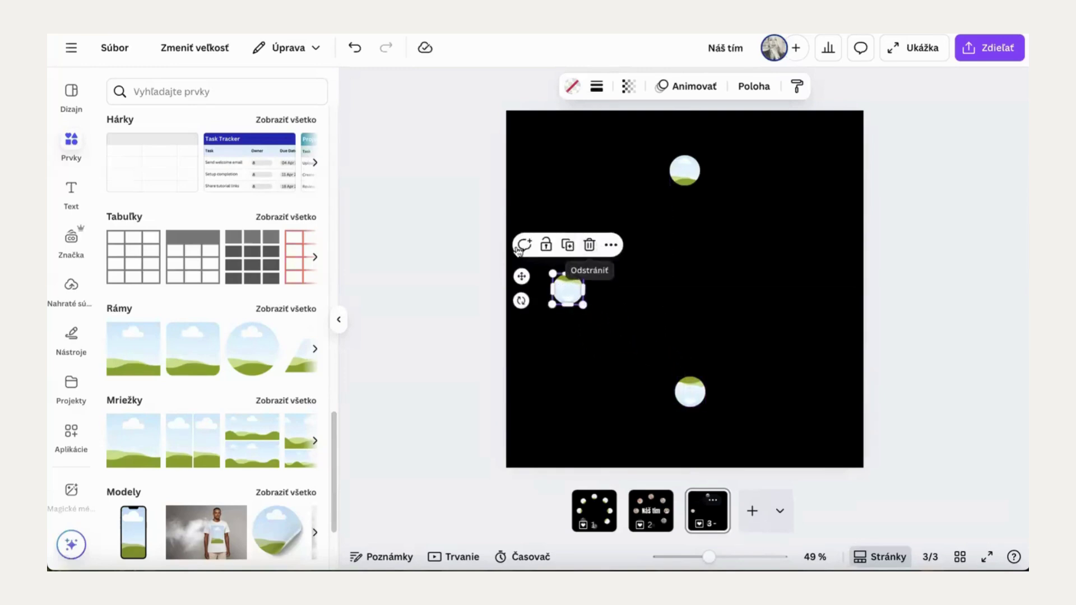
{"action": "left_click_drag", "start_coordinate": [521, 302], "coordinate": [558, 253]}
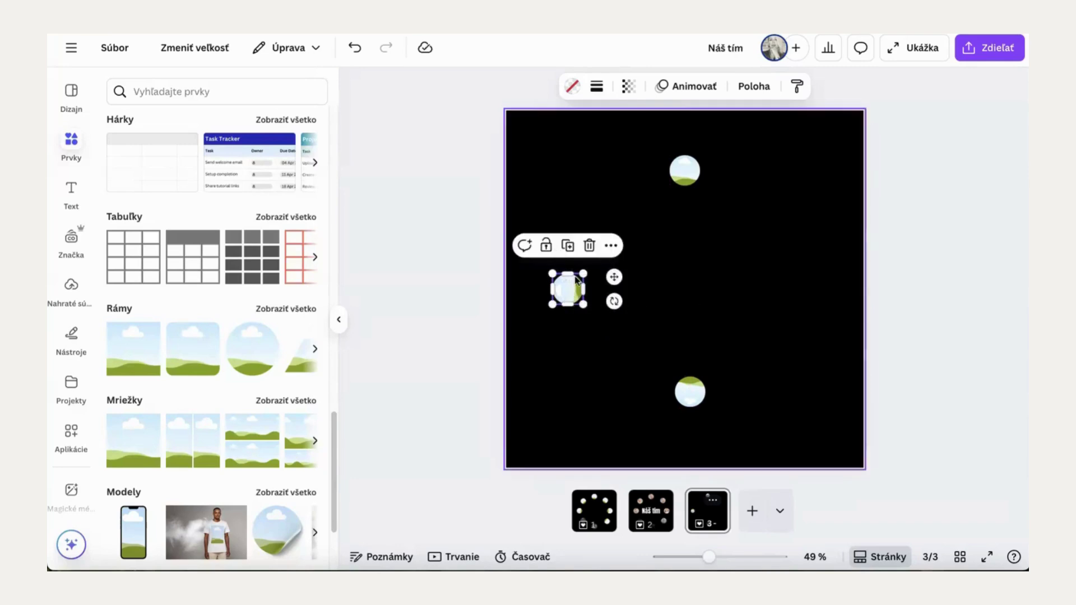
Duplicate the left circular frame, place the copy at the page's right middle and rotate it so its hills face the centre
{"action": "left_click", "coordinate": [568, 246]}
{"action": "left_click_drag", "start_coordinate": [576, 294], "coordinate": [804, 292]}
{"action": "left_click", "coordinate": [798, 341]}
{"action": "left_click", "coordinate": [805, 290]}
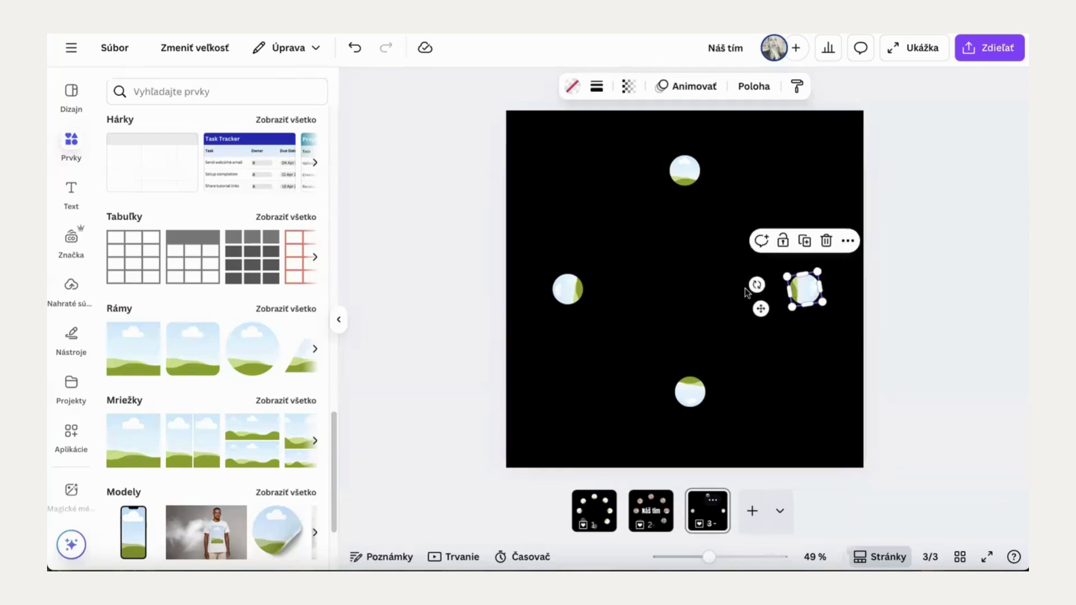
{"action": "left_click_drag", "start_coordinate": [757, 286], "coordinate": [754, 280]}
{"action": "left_click", "coordinate": [751, 323]}
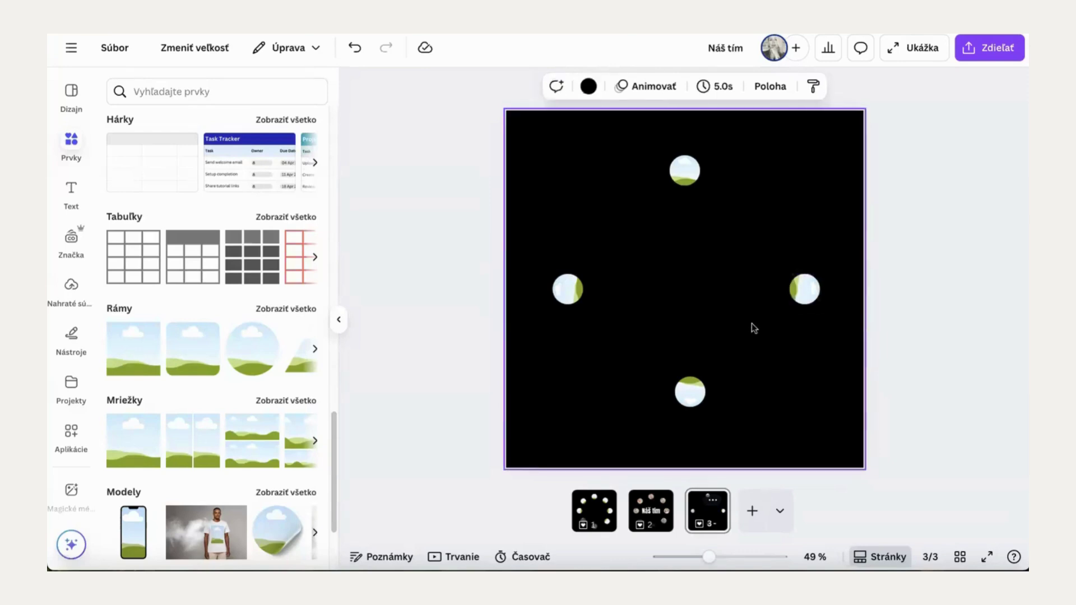
Switch to page 1 with the ring of eight circular frames and select the top frame
{"action": "left_click", "coordinate": [590, 515]}
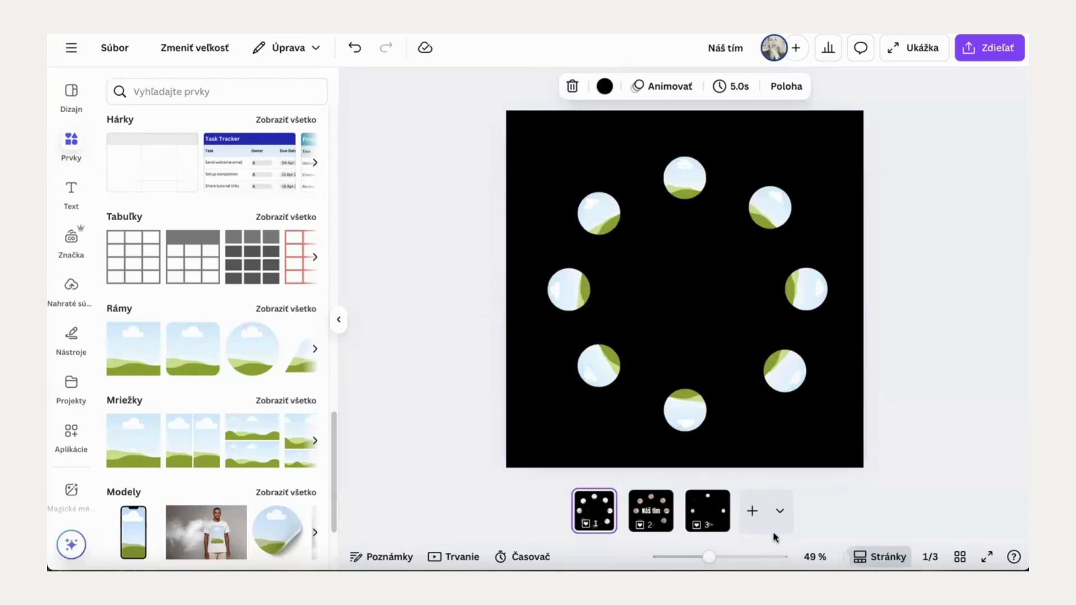
{"action": "left_click", "coordinate": [709, 519]}
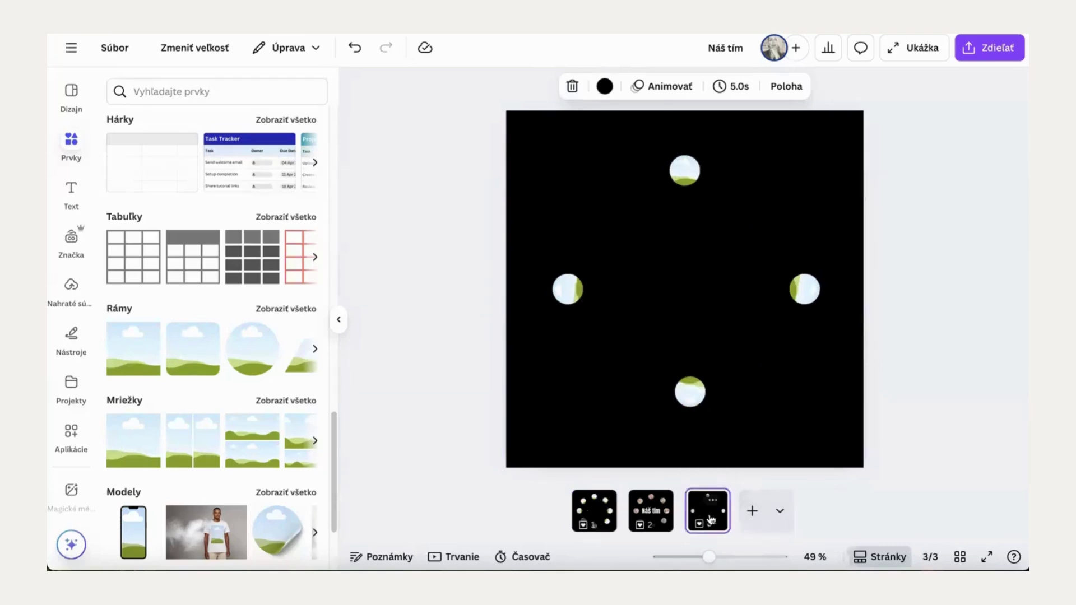
{"action": "left_click", "coordinate": [599, 514]}
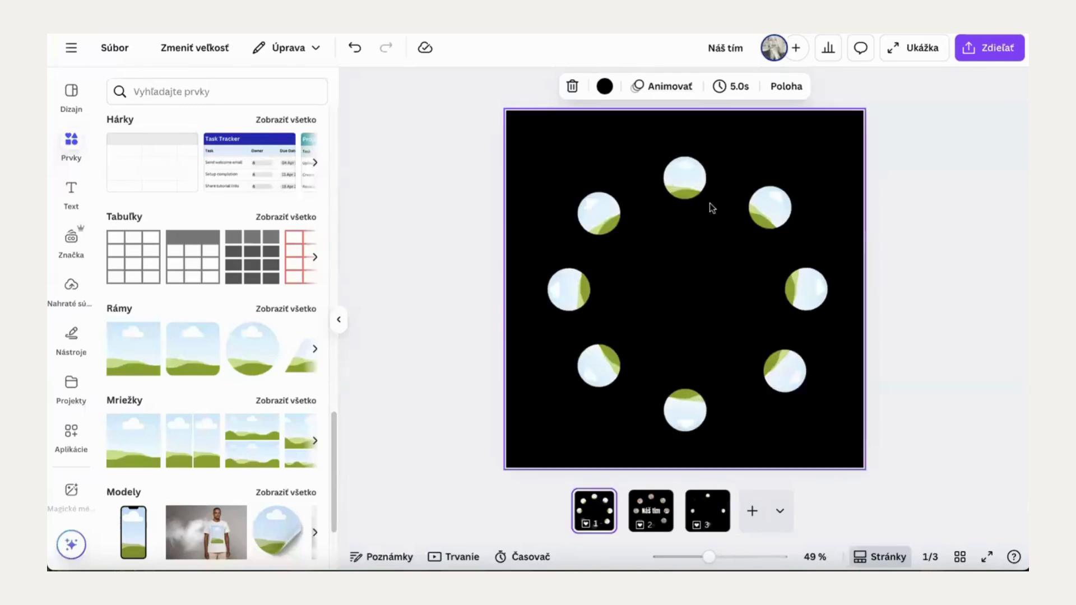
{"action": "mouse_move", "coordinate": [774, 217]}
{"action": "left_mouse_down"}
{"action": "mouse_move", "coordinate": [768, 210]}
{"action": "mouse_move", "coordinate": [777, 220]}
{"action": "left_mouse_up"}
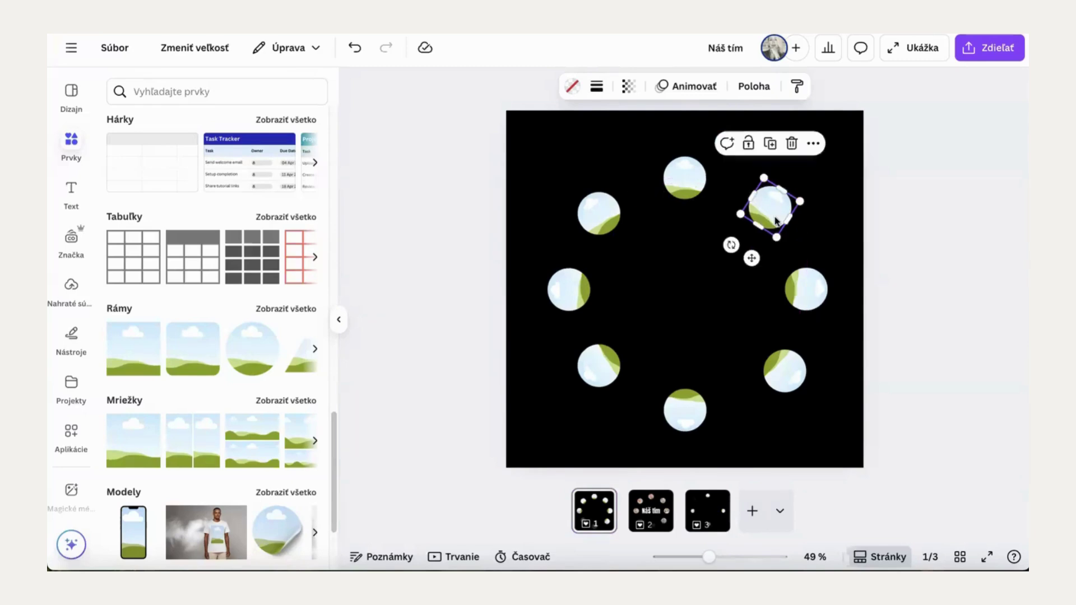
{"action": "left_click", "coordinate": [692, 186]}
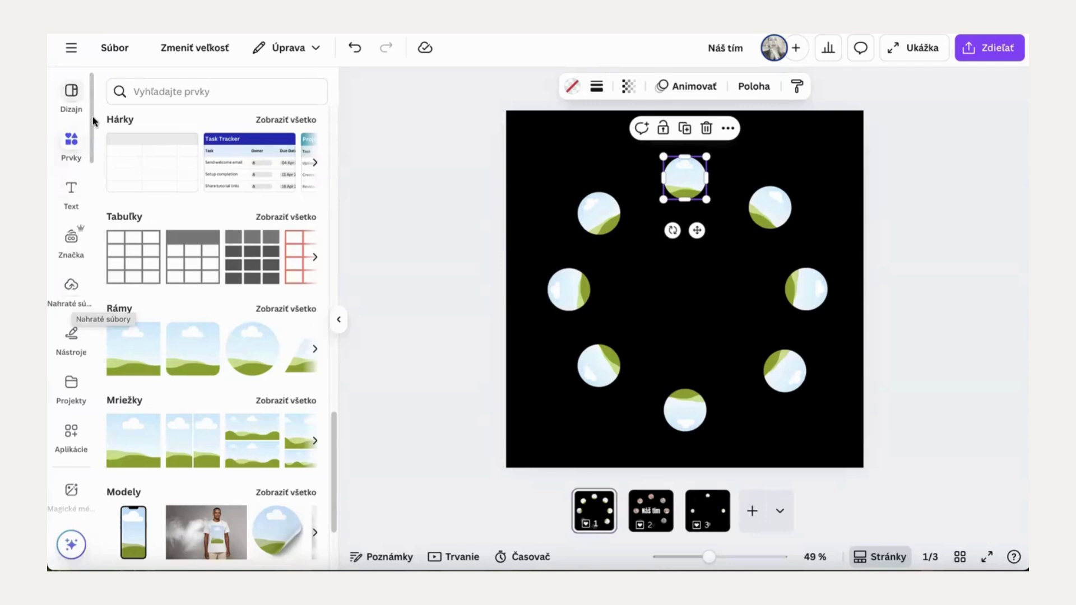
Search the photo library for "zrelá žena"
{"action": "scroll", "coordinate": [90, 381], "scroll_direction": "down", "scroll_amount": 5}
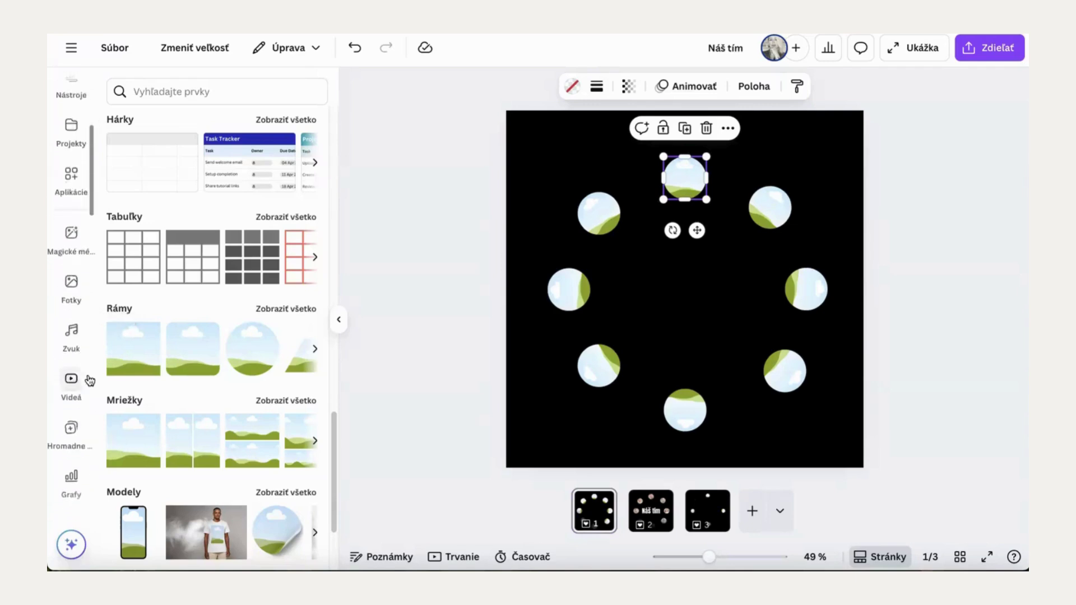
{"action": "left_click", "coordinate": [71, 281]}
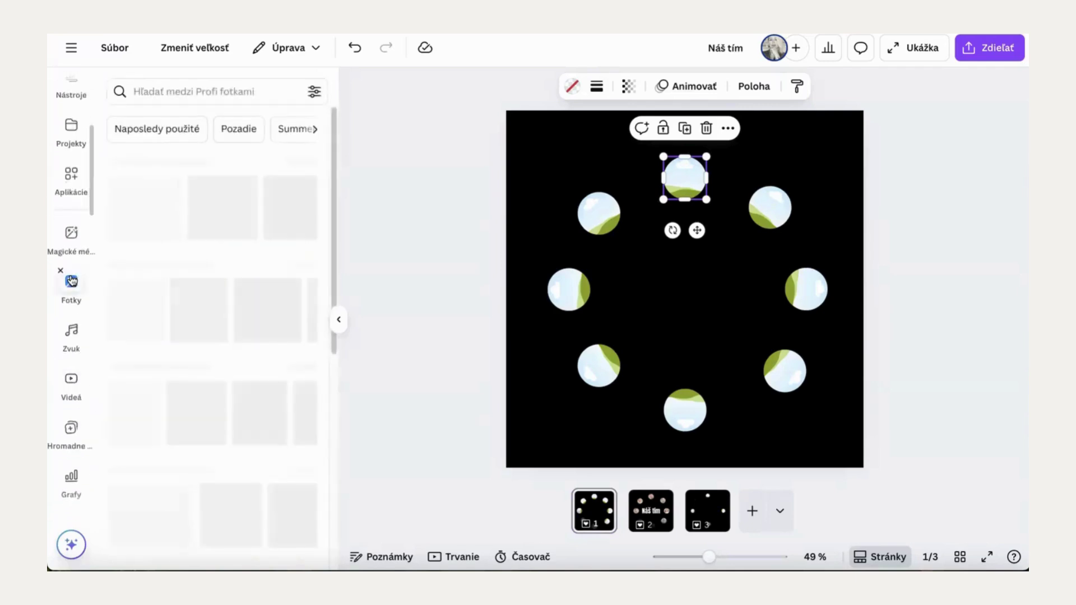
{"action": "left_click", "coordinate": [176, 95]}
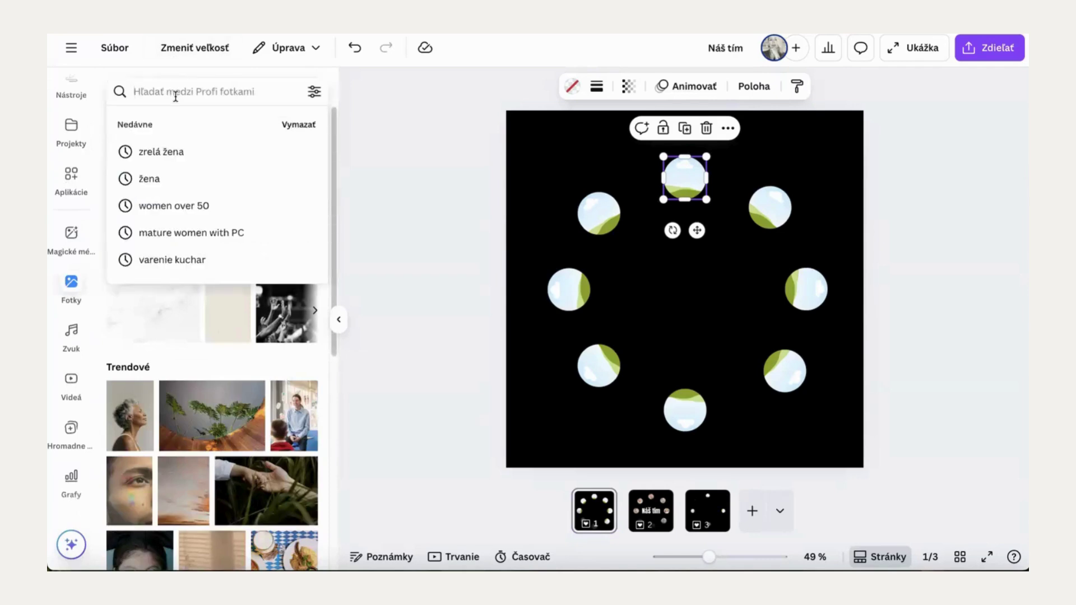
{"action": "type", "text": "zrelá žena"}
{"action": "key", "text": "Return"}
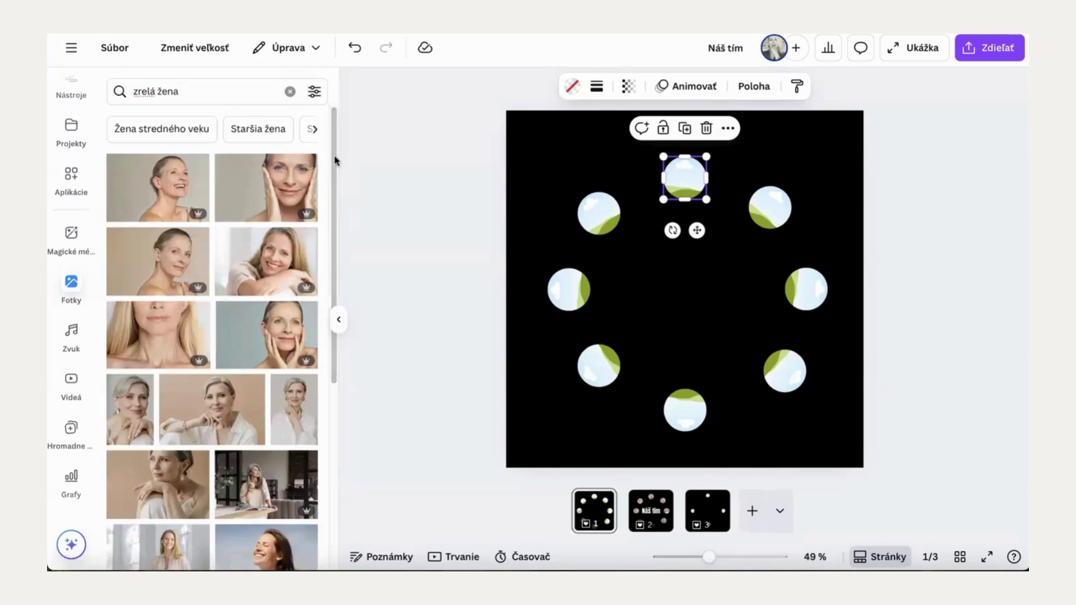
Fill the top circular frame with the grey-haired woman's portrait in the white shirt and reposition its crop onto her face
{"action": "left_click_drag", "start_coordinate": [333, 159], "coordinate": [337, 217]}
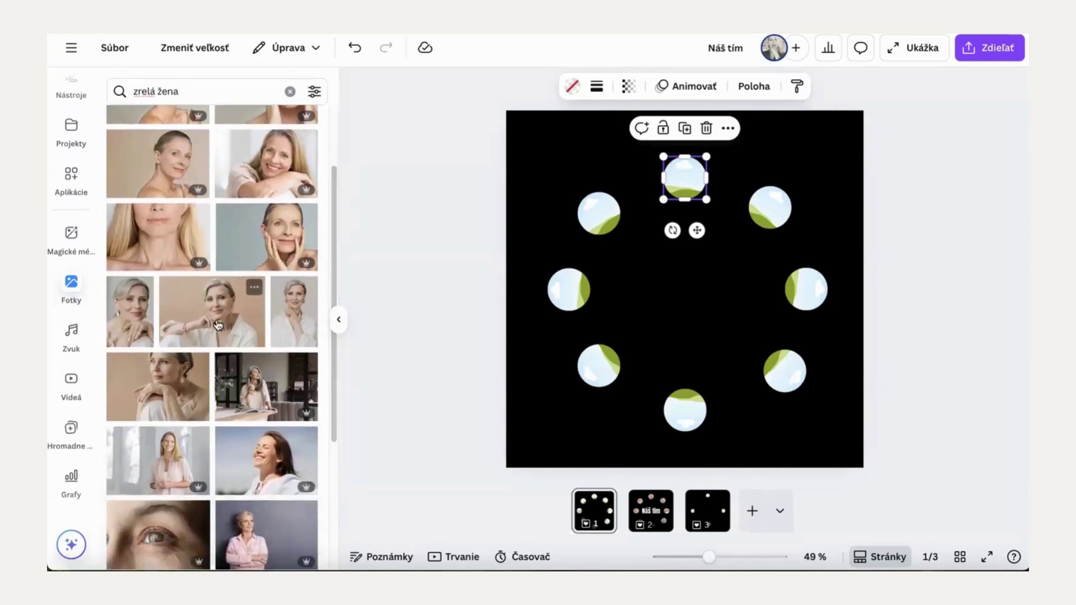
{"action": "left_click_drag", "start_coordinate": [202, 281], "coordinate": [674, 178]}
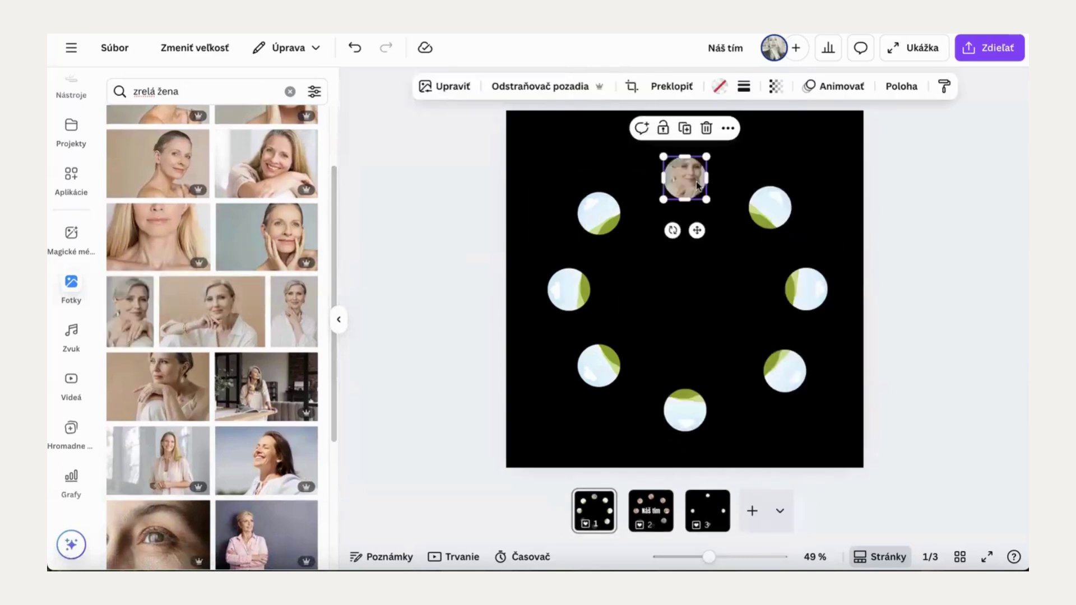
{"action": "double_click", "coordinate": [692, 184]}
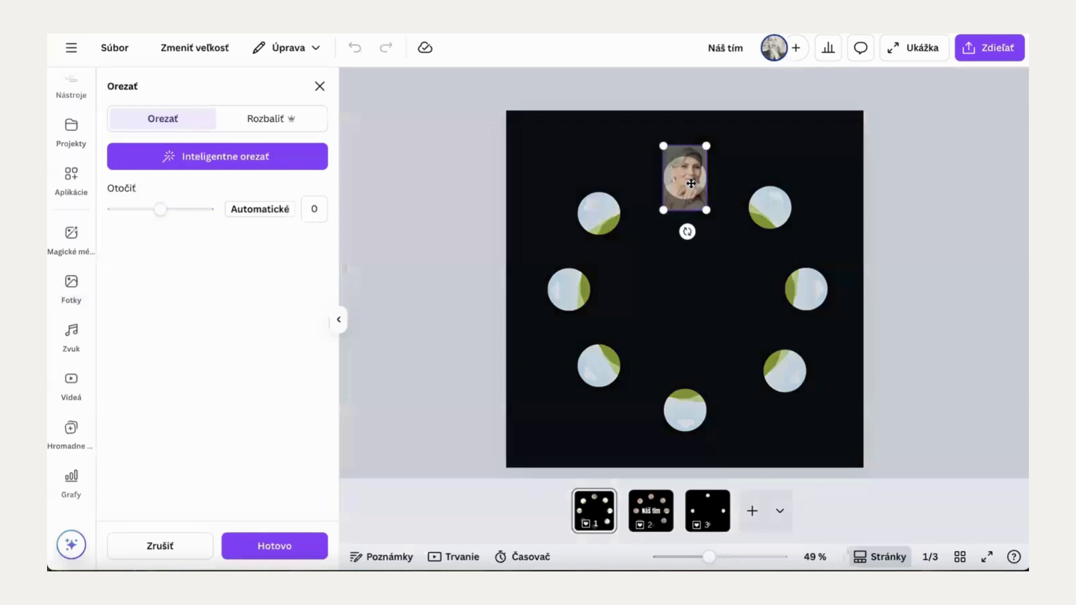
{"action": "left_click_drag", "start_coordinate": [690, 190], "coordinate": [686, 201]}
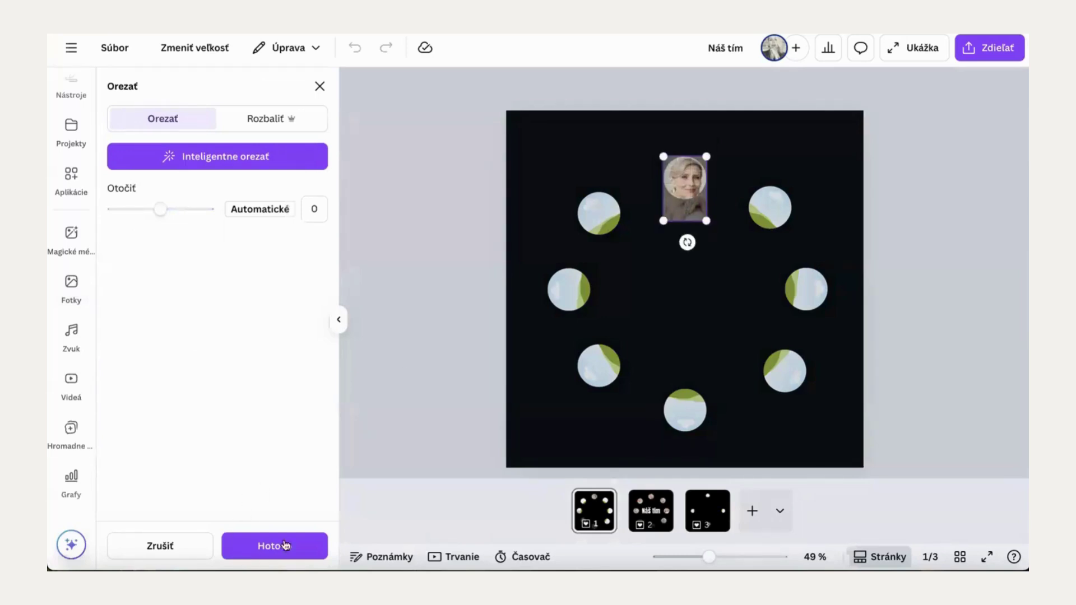
{"action": "left_click", "coordinate": [266, 555]}
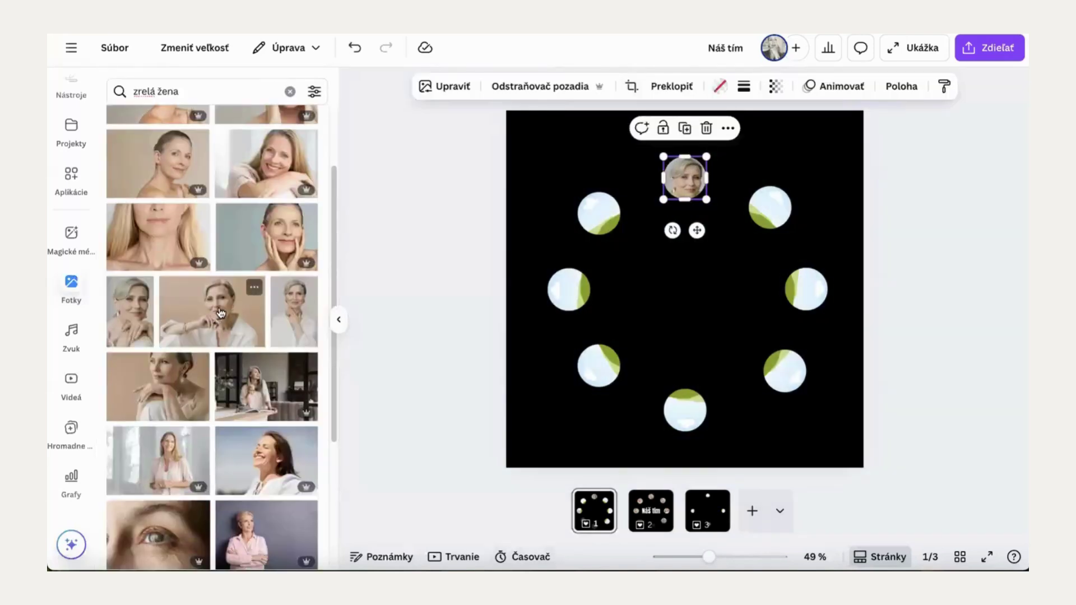
Fill the ring's right-hand frame with the same grey-haired woman's portrait and rotate the frame until she is upright
{"action": "left_click_drag", "start_coordinate": [222, 313], "coordinate": [822, 290]}
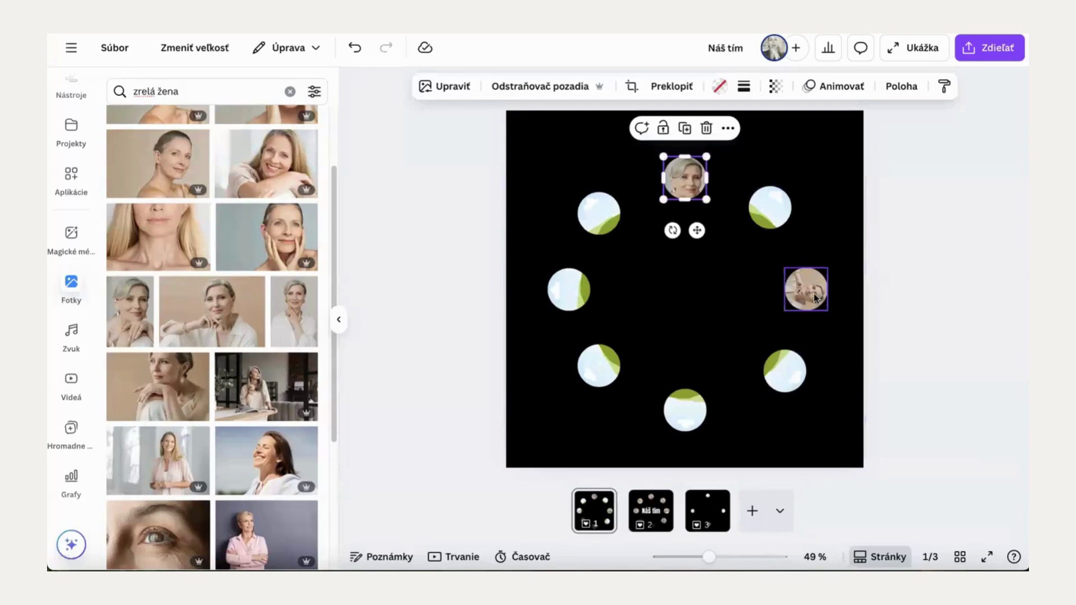
{"action": "double_click", "coordinate": [814, 296]}
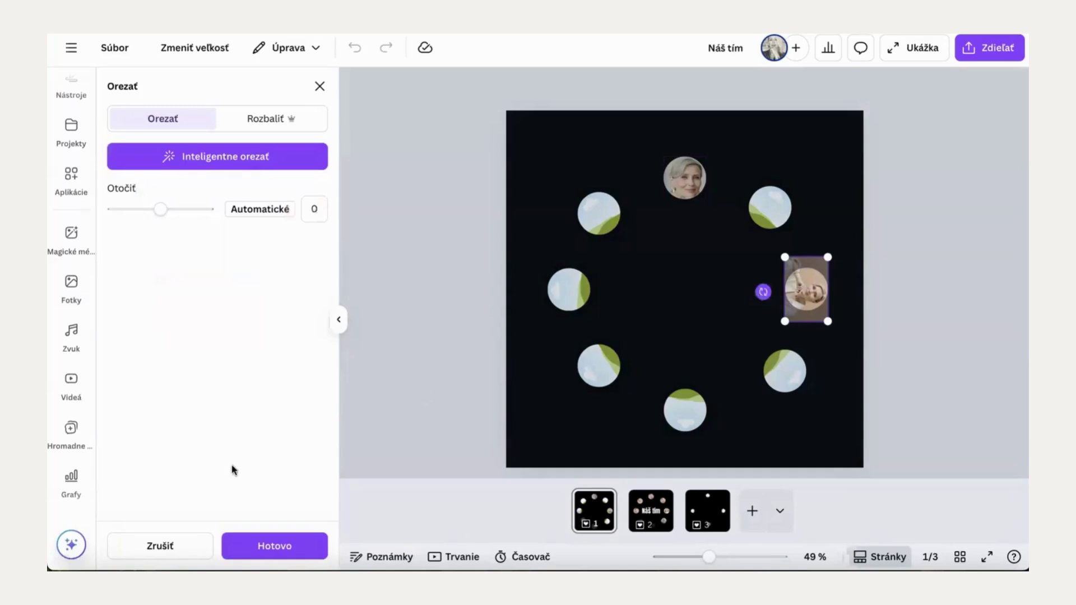
{"action": "left_click", "coordinate": [266, 546]}
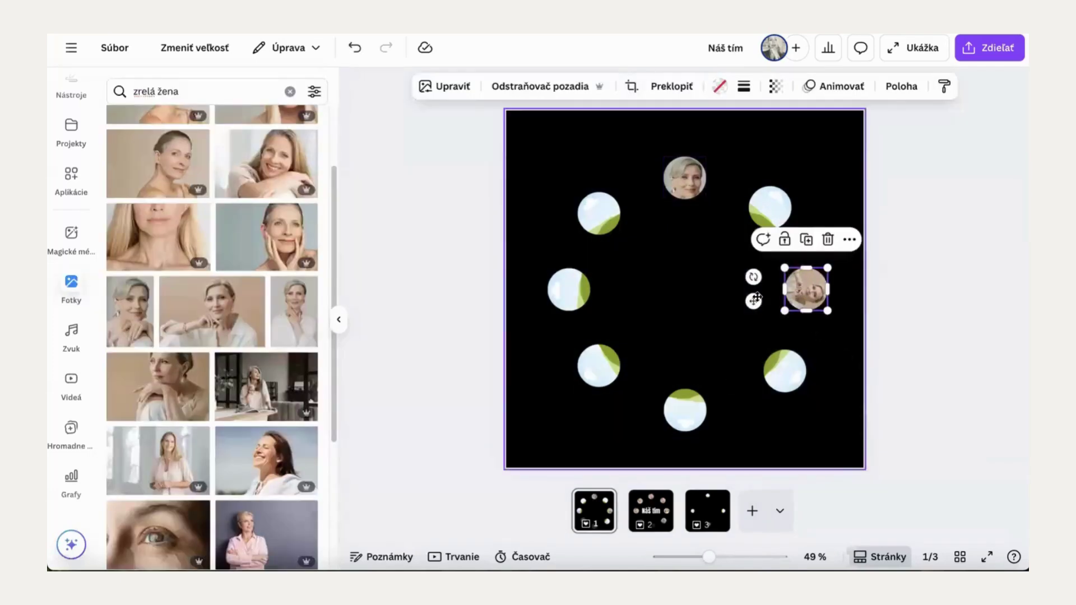
{"action": "left_click_drag", "start_coordinate": [751, 284], "coordinate": [808, 323]}
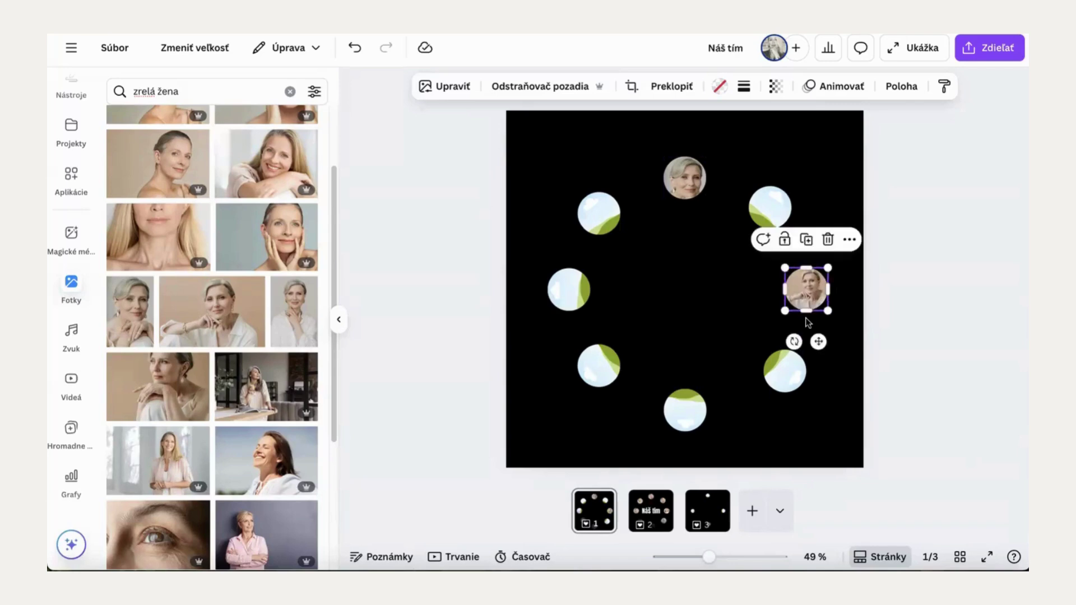
{"action": "left_click", "coordinate": [812, 180]}
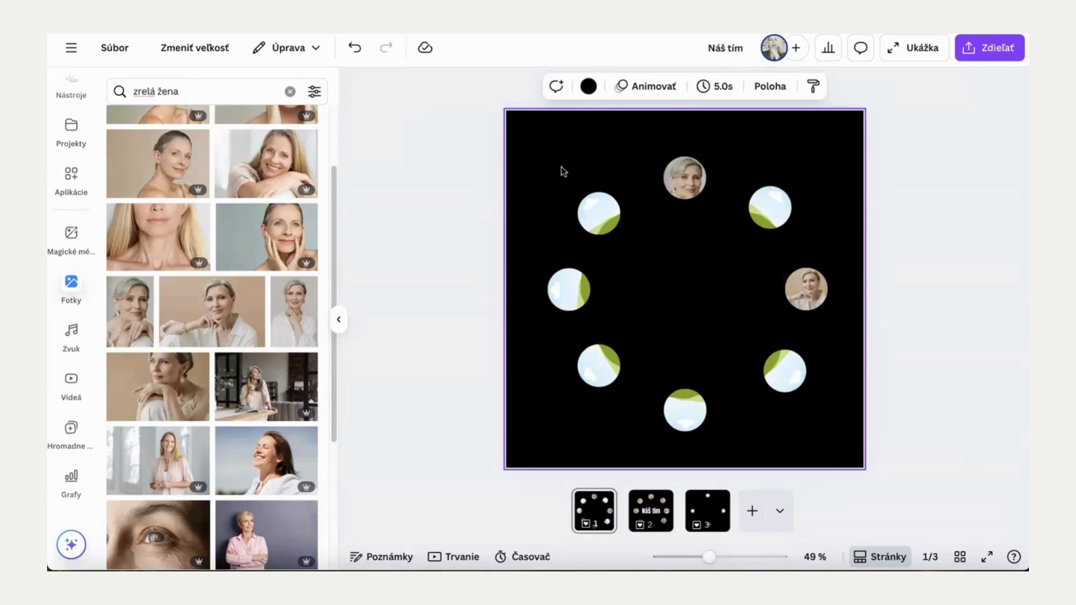
Group all eight circular frames of the ring
{"action": "left_click_drag", "start_coordinate": [541, 151], "coordinate": [845, 452]}
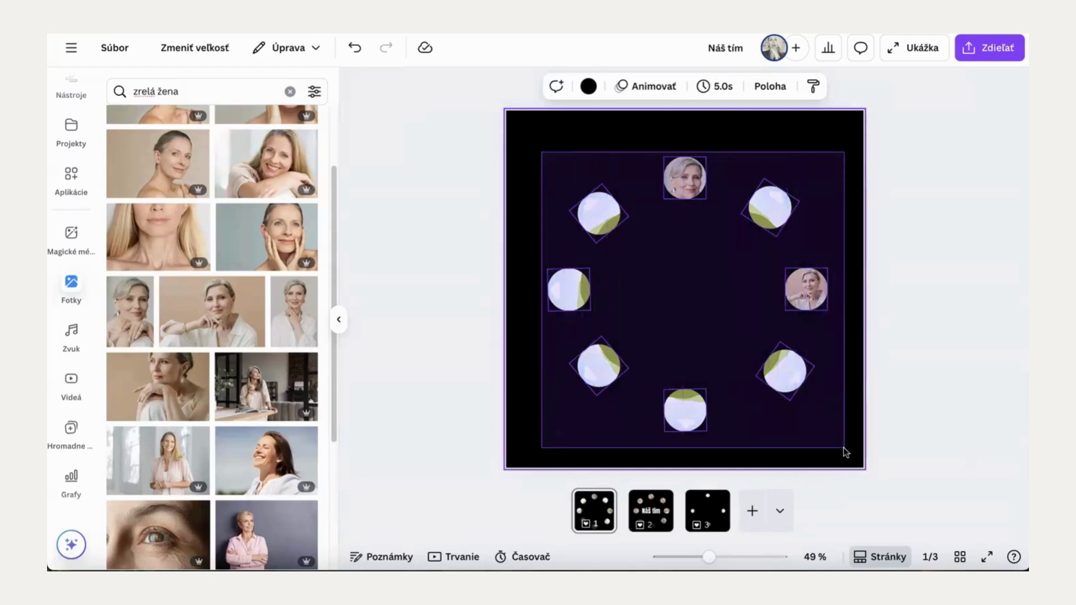
{"action": "left_click_drag", "start_coordinate": [844, 449], "coordinate": [844, 449]}
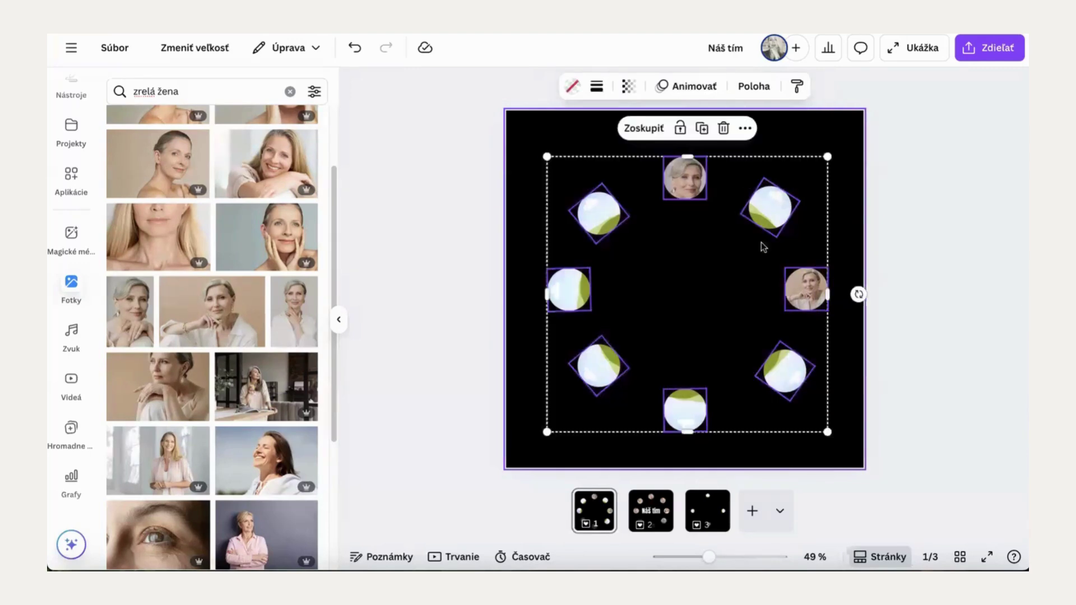
{"action": "left_click", "coordinate": [644, 129]}
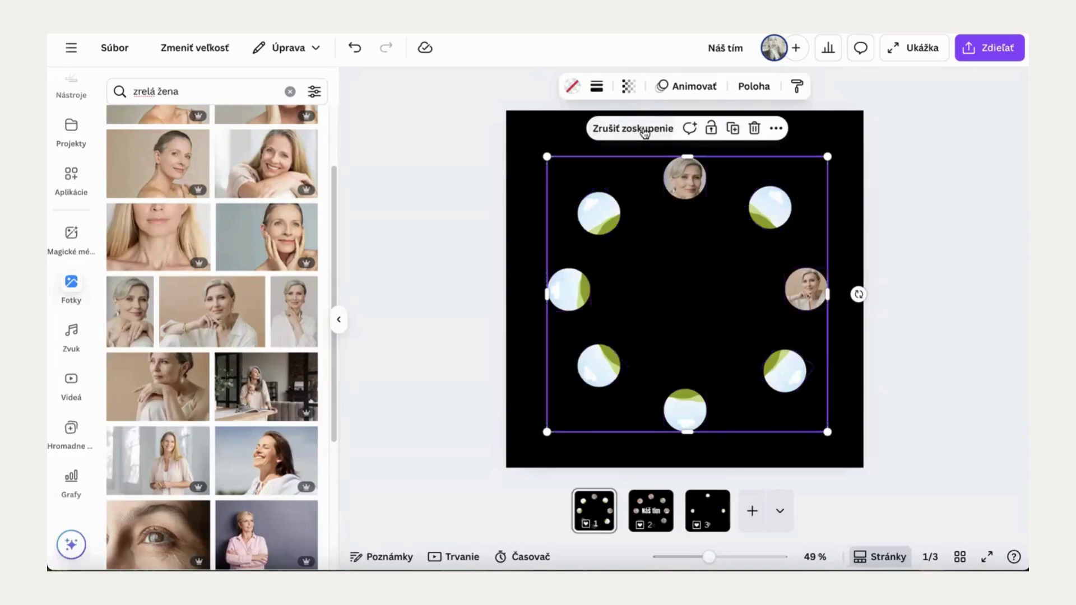
{"action": "left_click", "coordinate": [868, 149]}
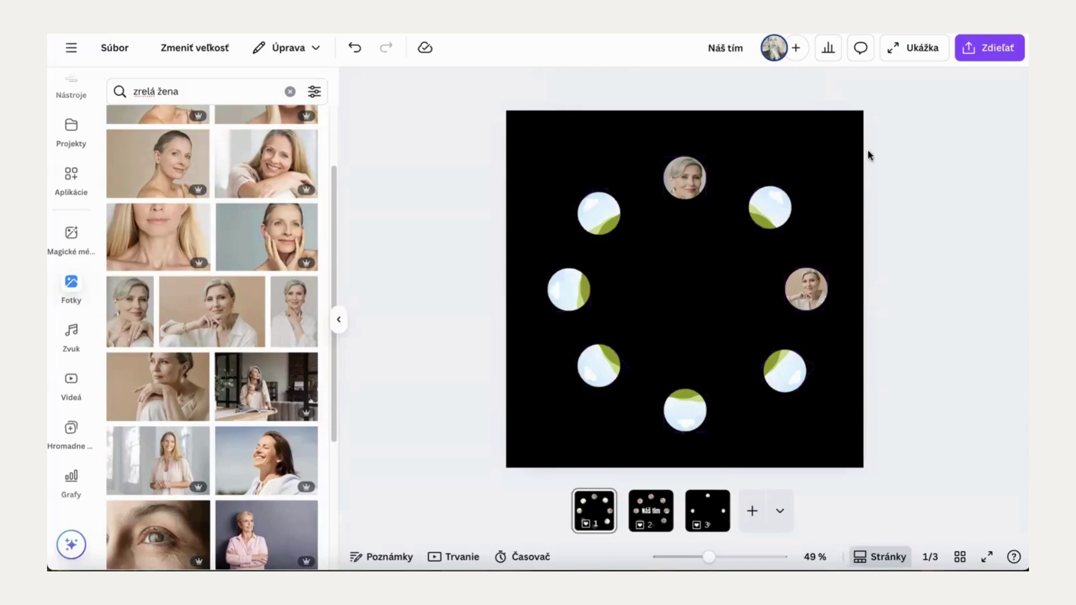
Apply the Otočenie rotation animation to the whole group of frames
{"action": "left_click", "coordinate": [720, 211]}
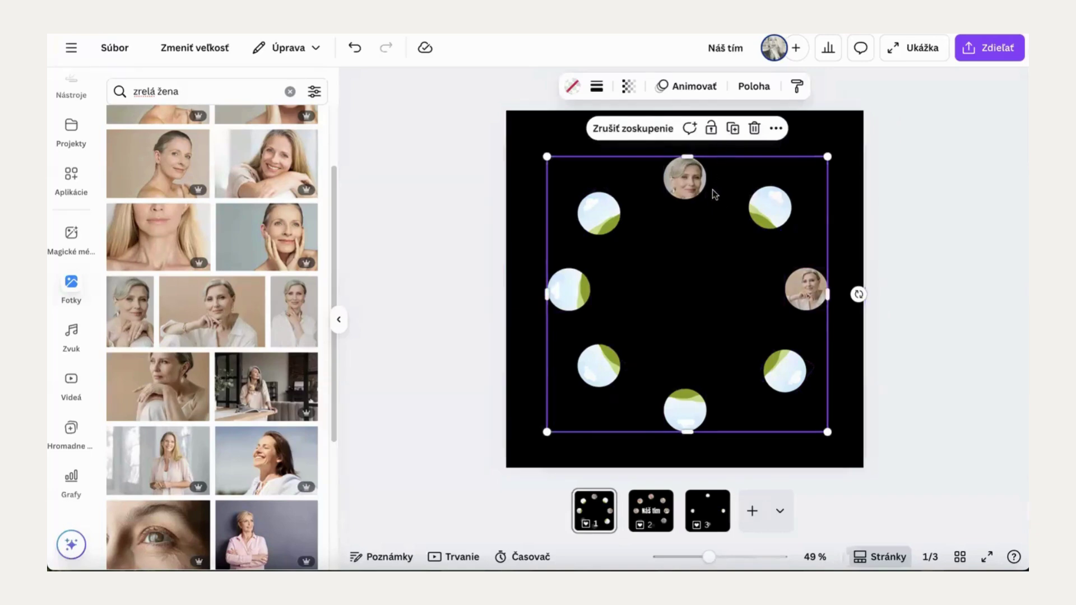
{"action": "left_click", "coordinate": [695, 86]}
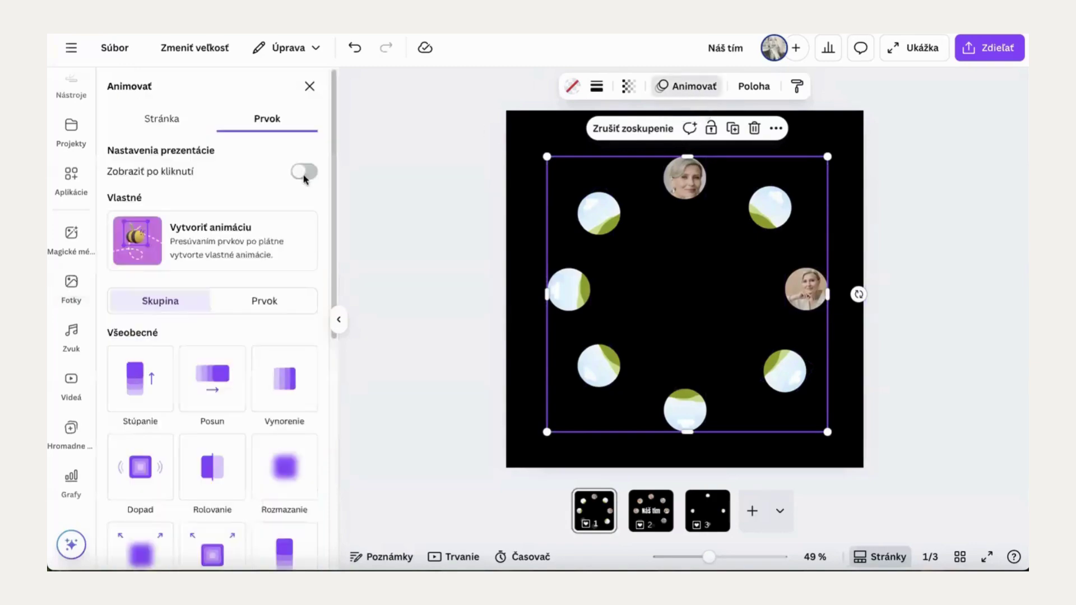
{"action": "key", "text": "shift+super+backslash"}
{"action": "left_click", "coordinate": [163, 303]}
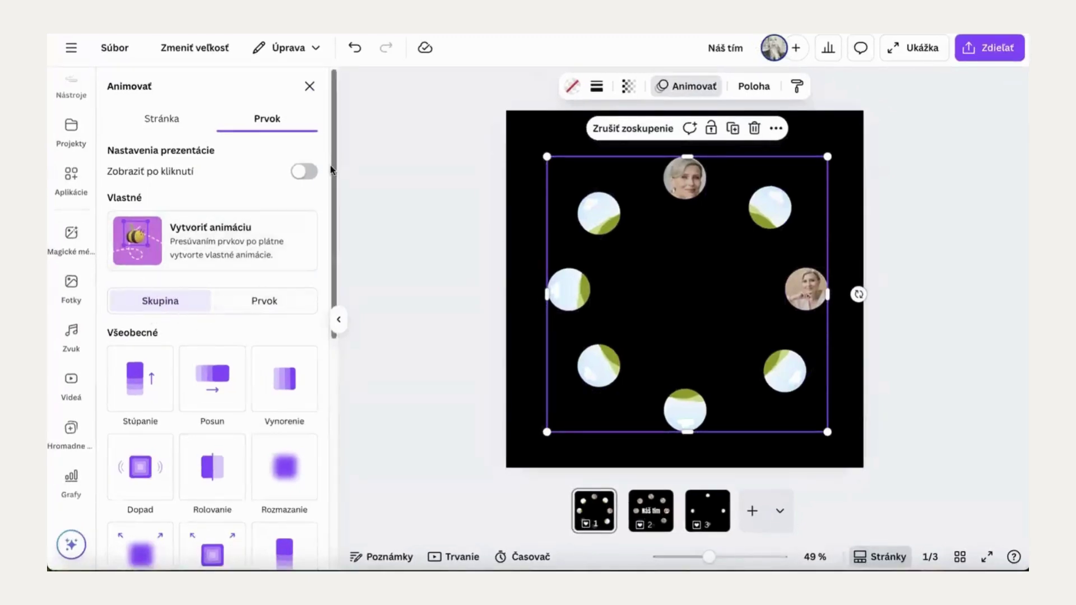
{"action": "left_click_drag", "start_coordinate": [335, 229], "coordinate": [349, 409]}
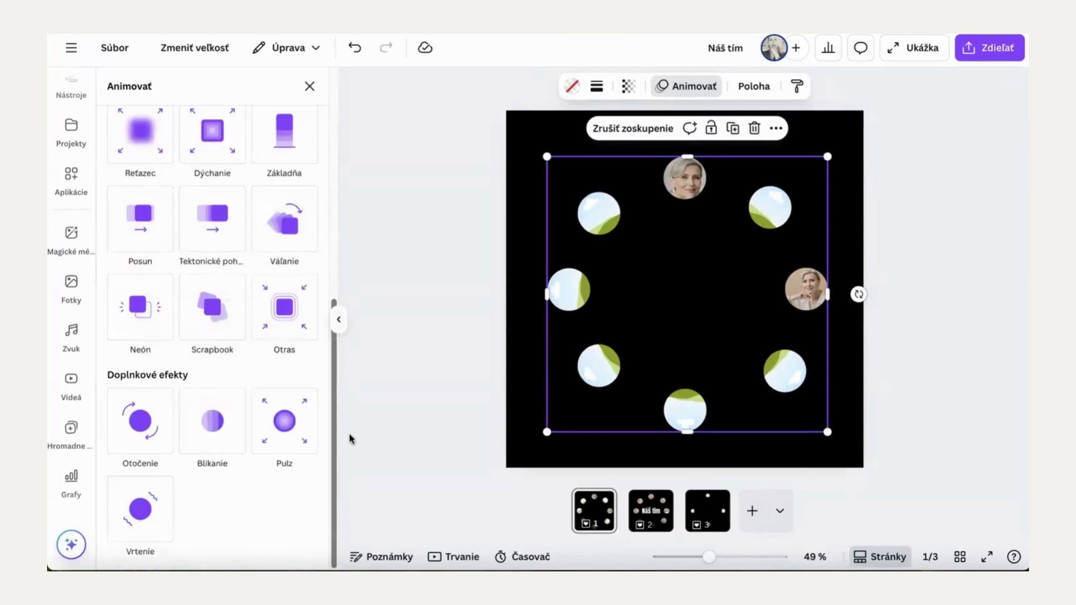
{"action": "left_click", "coordinate": [136, 412]}
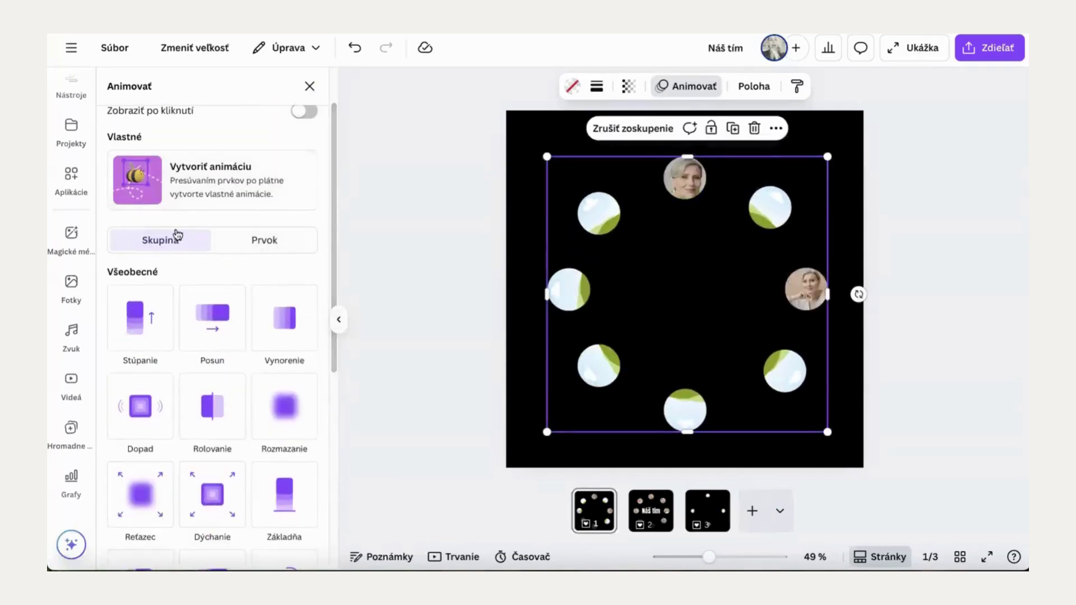
{"action": "left_click_drag", "start_coordinate": [335, 252], "coordinate": [336, 451]}
{"action": "left_click", "coordinate": [147, 435]}
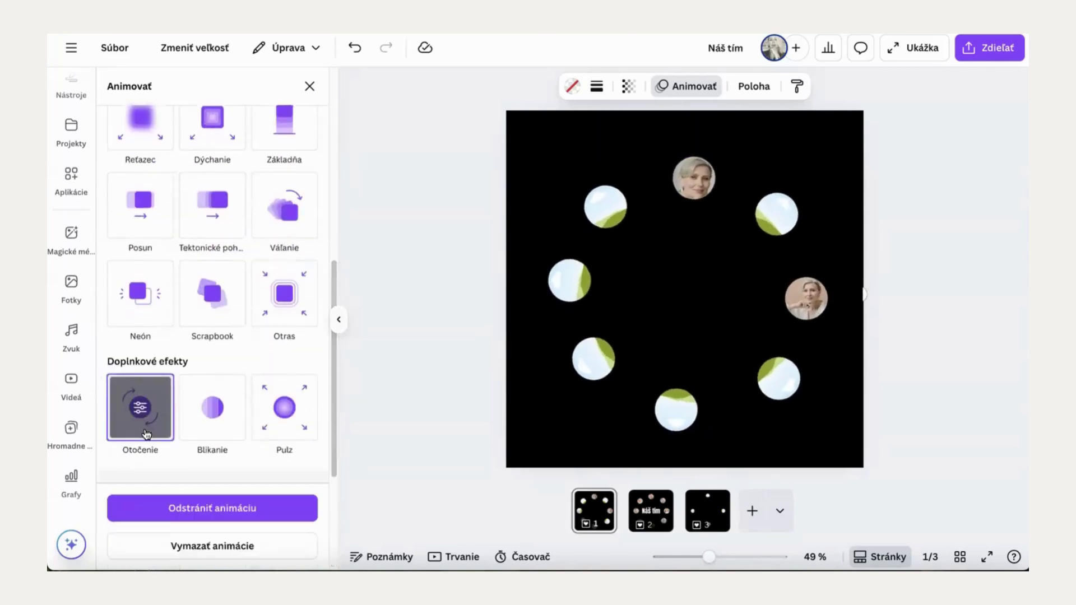
Try a faster rotation for the frame group, then slow its speed to about a fifth of the range
{"action": "left_click_drag", "start_coordinate": [332, 357], "coordinate": [334, 427]}
{"action": "left_click_drag", "start_coordinate": [213, 352], "coordinate": [287, 348]}
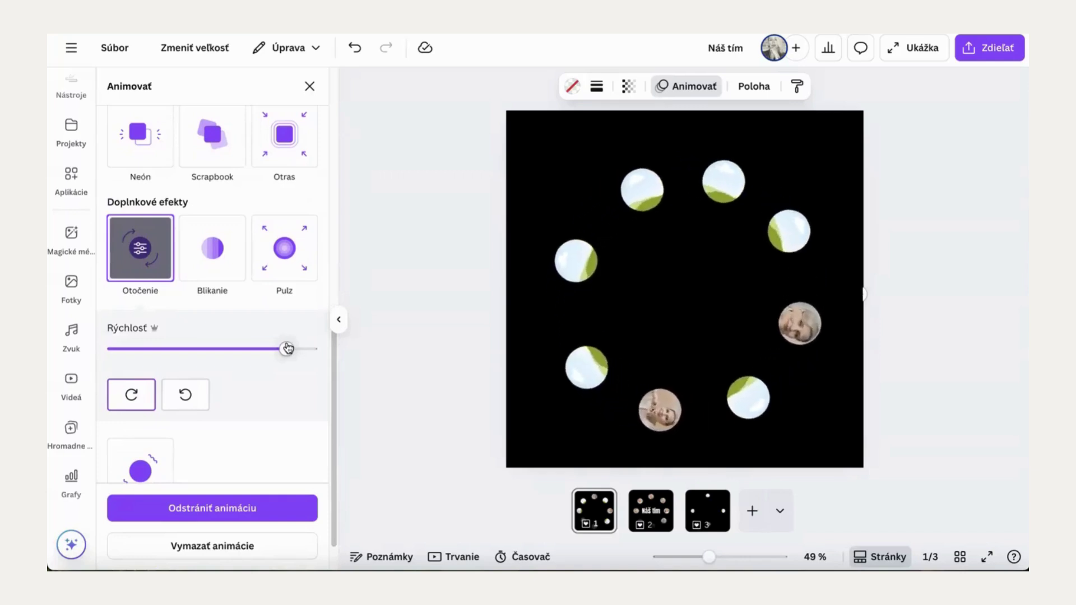
{"action": "left_click_drag", "start_coordinate": [287, 349], "coordinate": [154, 346]}
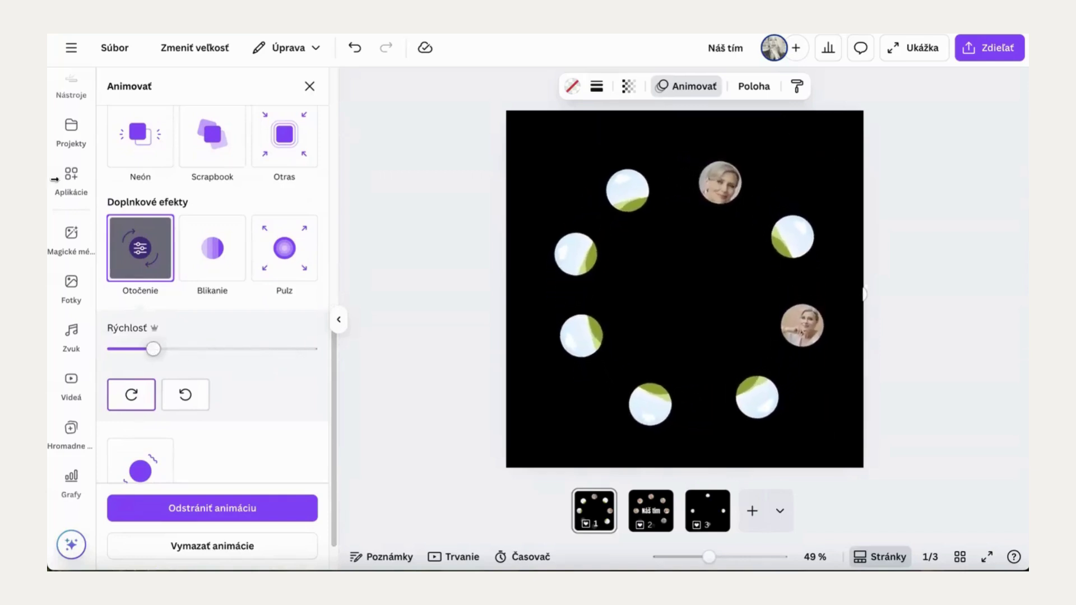
{"action": "left_click", "coordinate": [339, 320]}
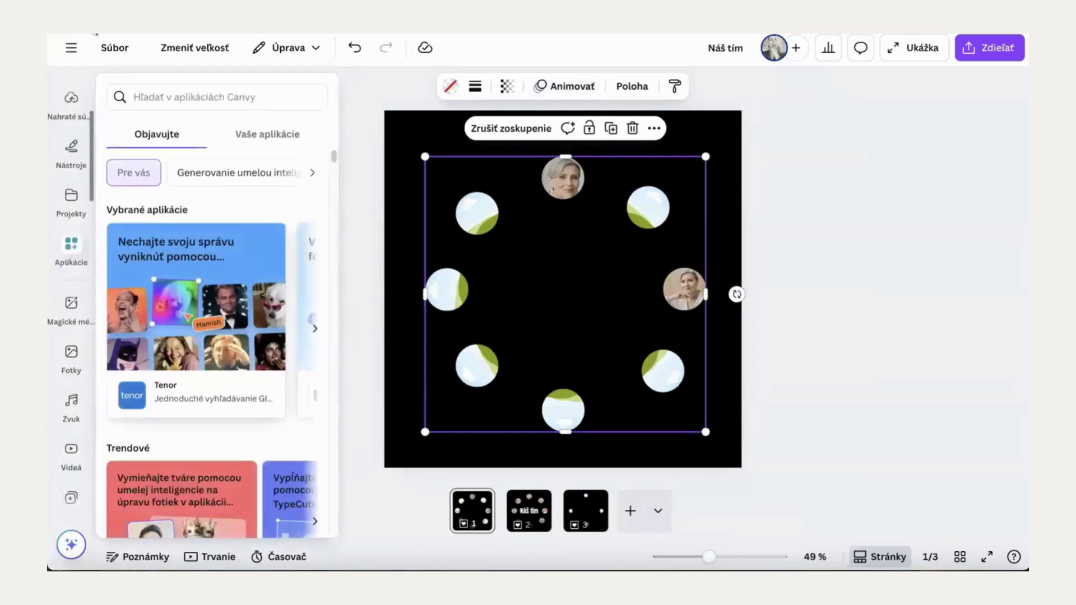
Add a text in the Safira brand style reading "Náš tím"
{"action": "scroll", "coordinate": [84, 168], "scroll_direction": "up", "scroll_amount": 3}
{"action": "mouse_move", "coordinate": [84, 147]}
{"action": "scroll", "coordinate": [92, 143], "scroll_direction": "up", "scroll_amount": 2}
{"action": "left_click", "coordinate": [72, 128]}
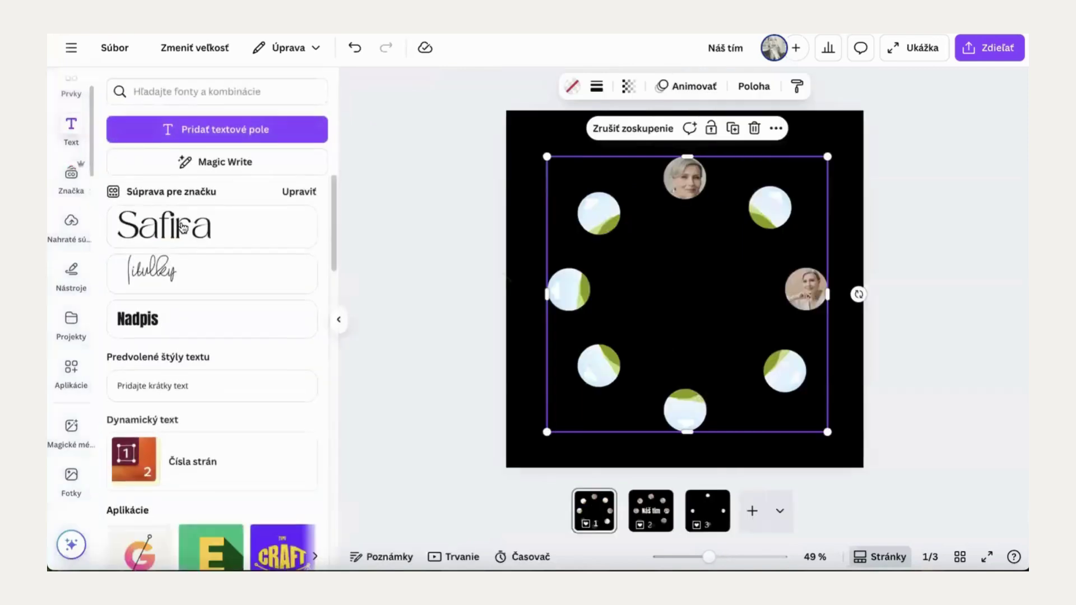
{"action": "left_click", "coordinate": [182, 225]}
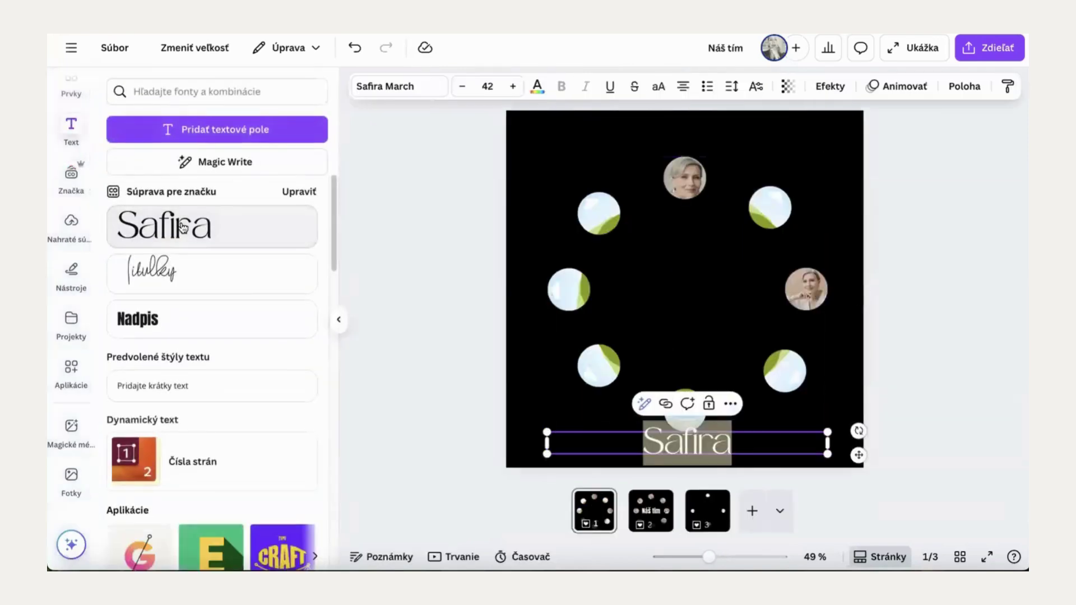
{"action": "key", "text": "BackSpace"}
{"action": "type", "text": "Naš ti"}
{"action": "type", "text": "m"}
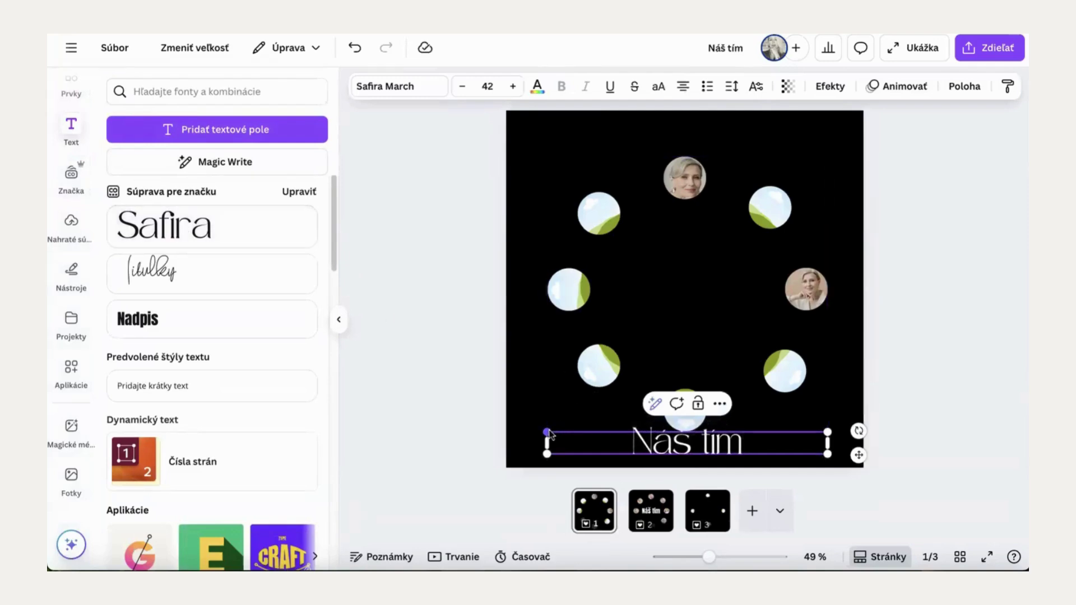
Enlarge the "Náš tím" text to size 48,1 and move it to the centre of the ring
{"action": "left_click_drag", "start_coordinate": [548, 432], "coordinate": [506, 429]}
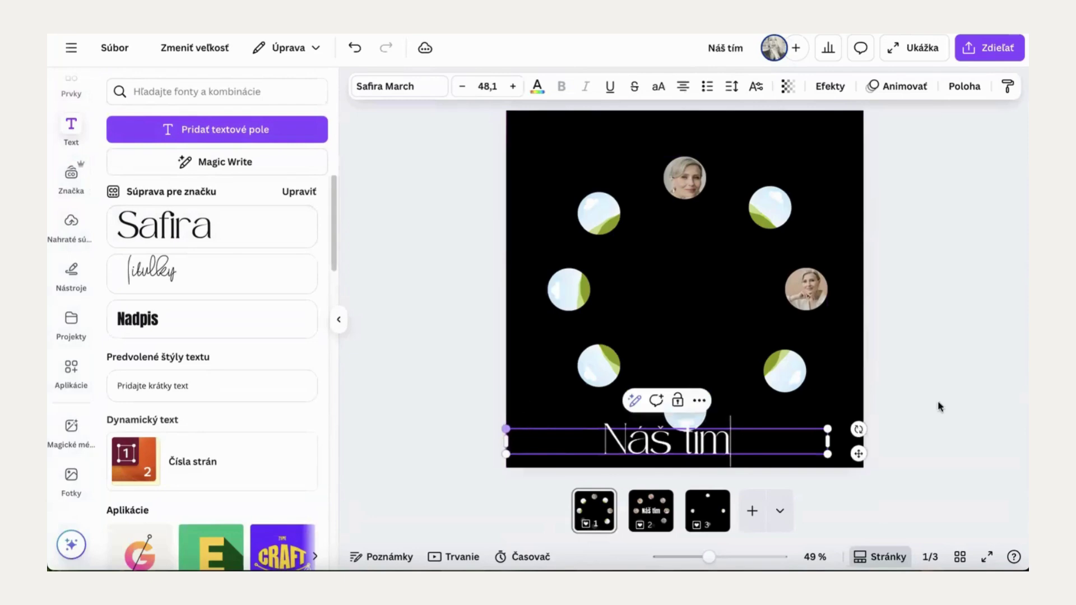
{"action": "left_click_drag", "start_coordinate": [701, 443], "coordinate": [717, 297]}
Try the shadow, lift, shadowed-outline and S obrysom effects on the "Náš tím" text, then apply the Kontúra effect
{"action": "left_click", "coordinate": [826, 88]}
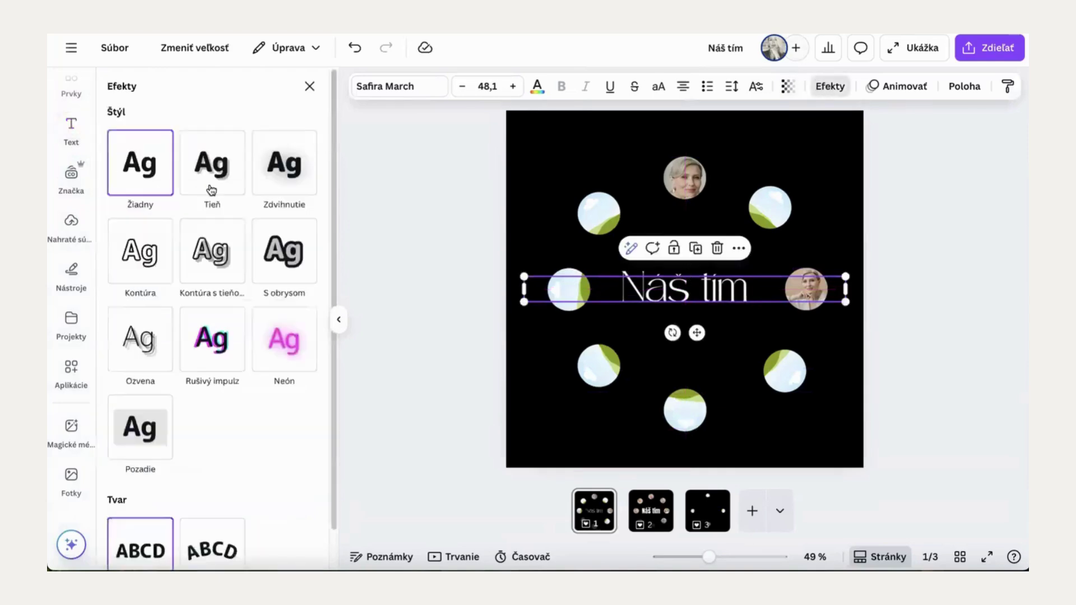
{"action": "left_click", "coordinate": [220, 172]}
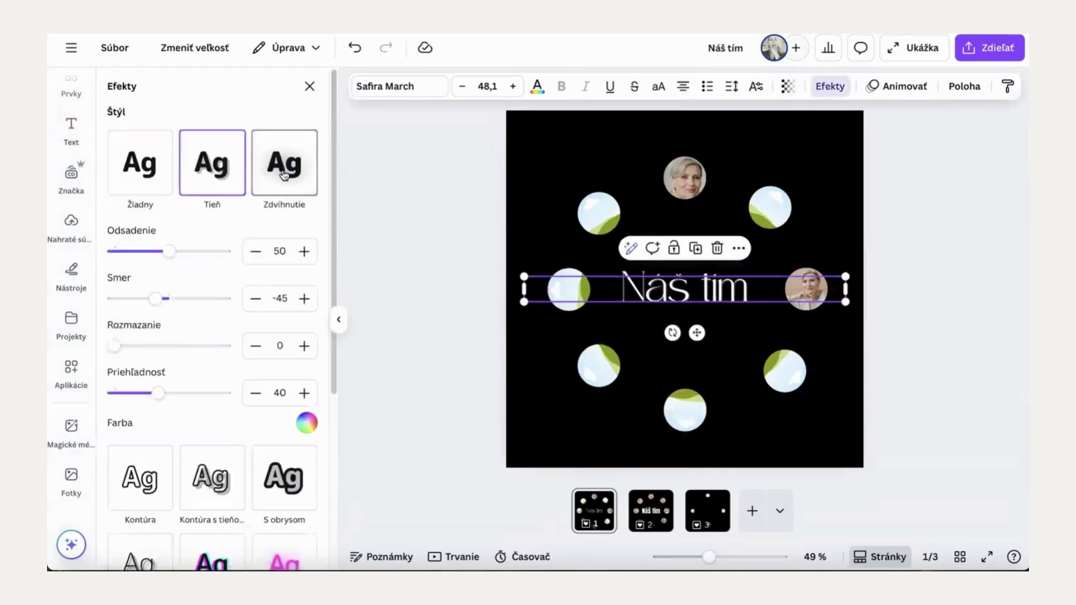
{"action": "left_click", "coordinate": [284, 175]}
{"action": "left_click", "coordinate": [217, 304]}
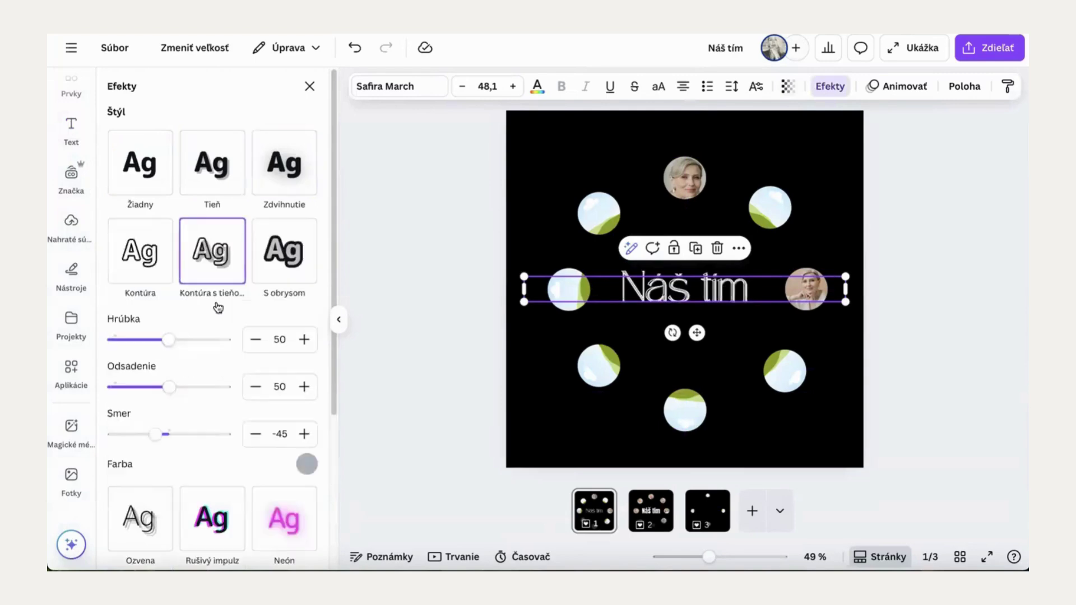
{"action": "left_click", "coordinate": [288, 263]}
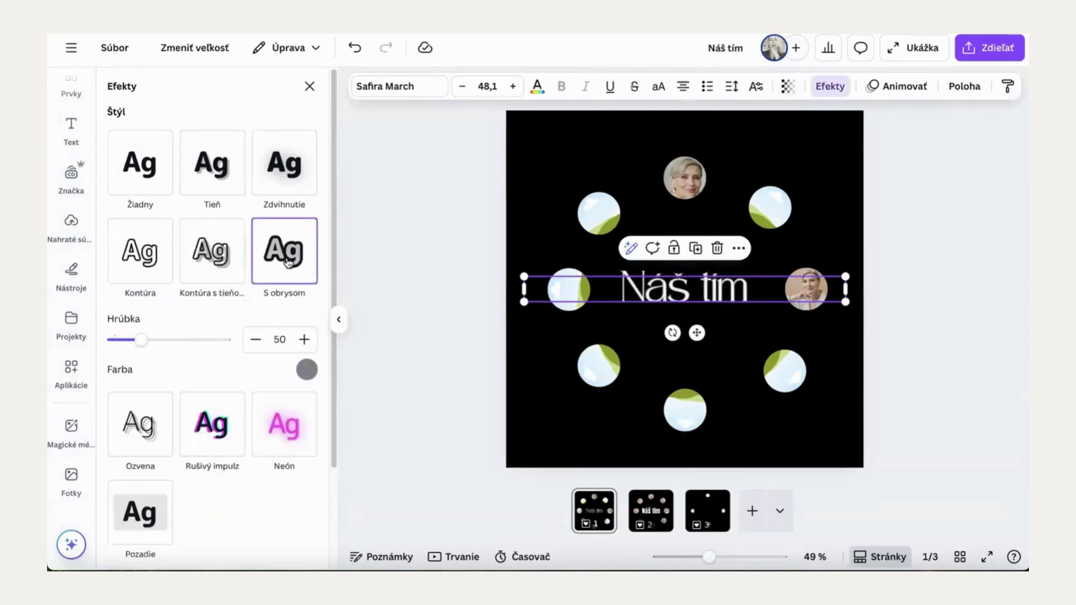
{"action": "left_click", "coordinate": [137, 243]}
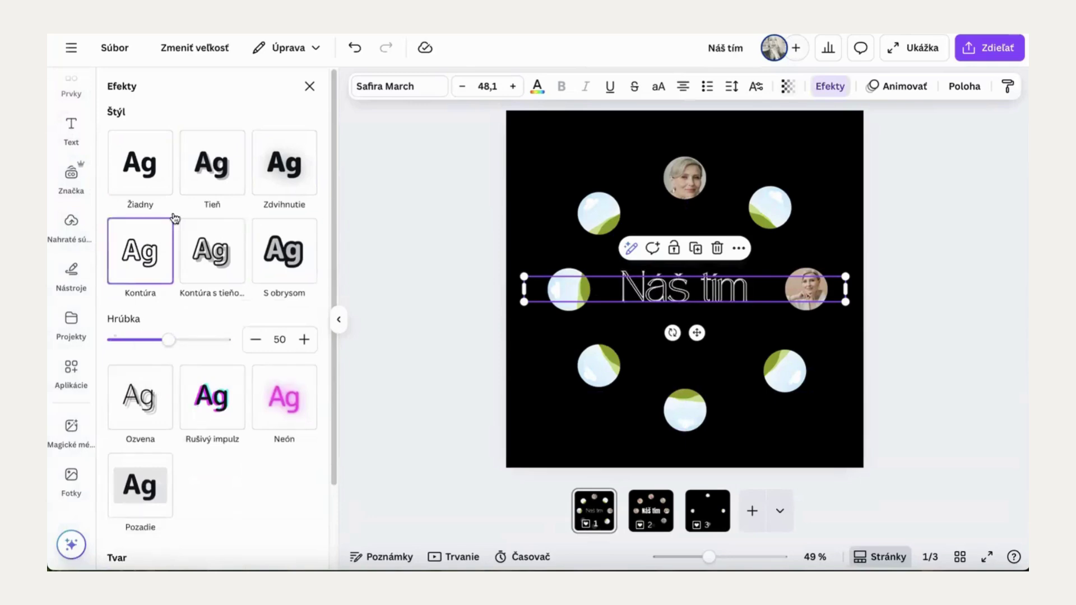
{"action": "key", "text": "Escape"}
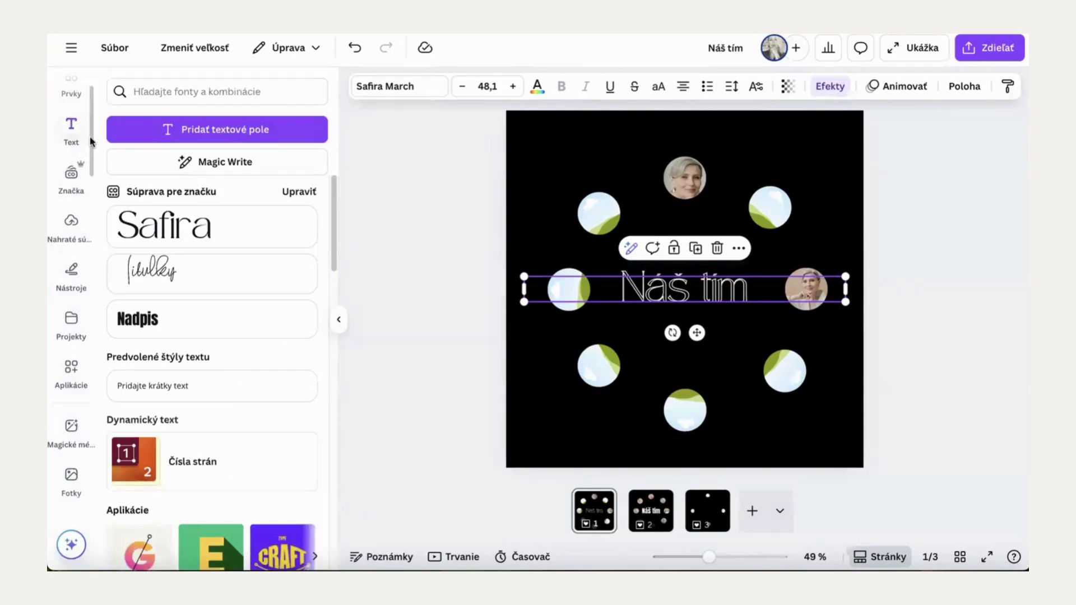
Search the elements library for "fade black" and list all matching graphics
{"action": "left_click", "coordinate": [70, 90]}
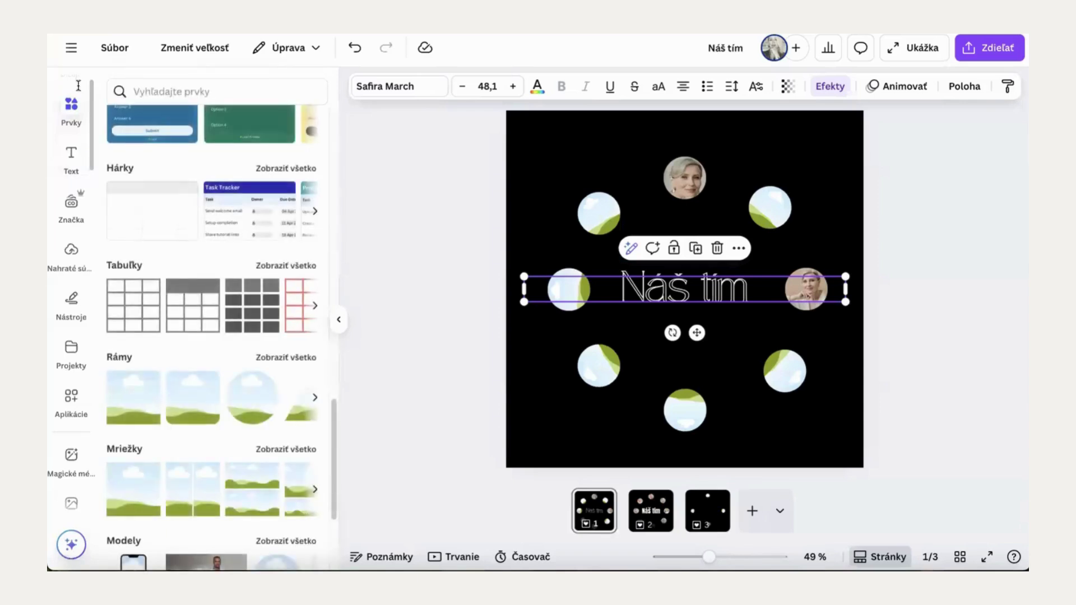
{"action": "left_click", "coordinate": [167, 92]}
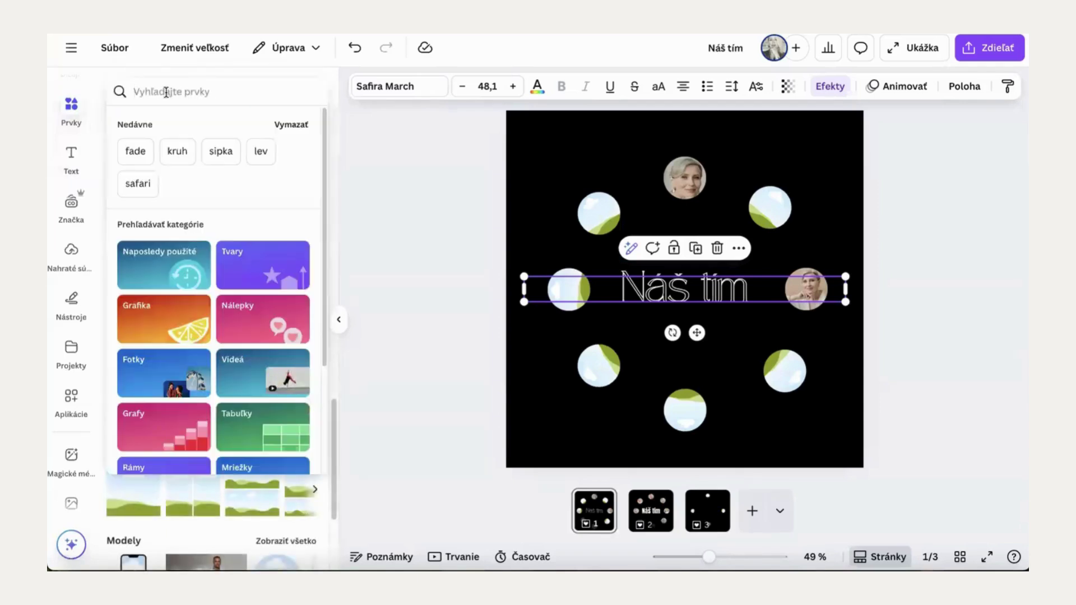
{"action": "type", "text": "fade"}
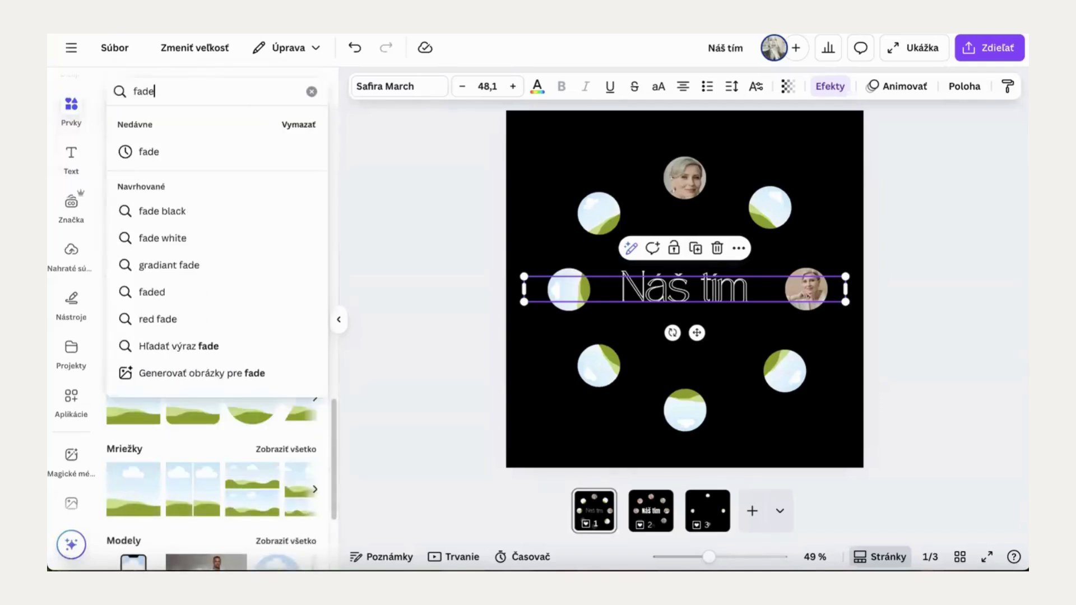
{"action": "left_click", "coordinate": [171, 215]}
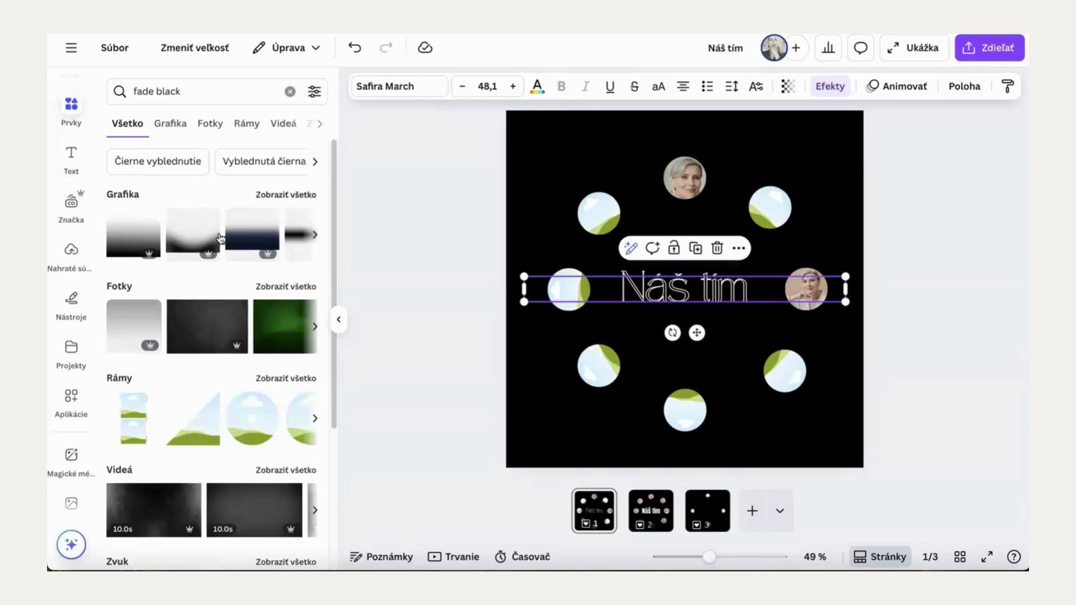
{"action": "left_click", "coordinate": [280, 200]}
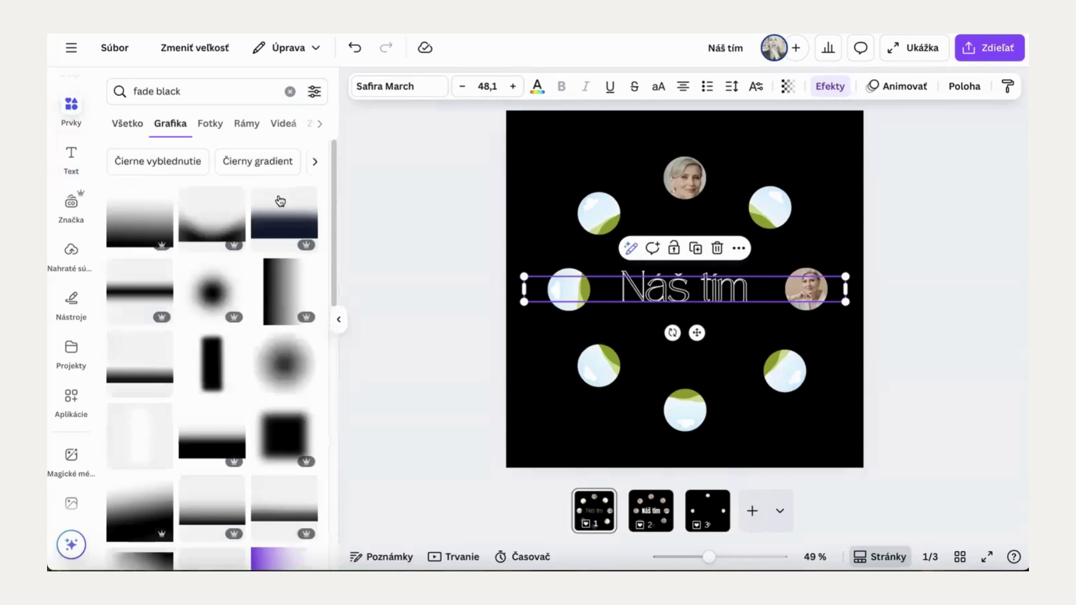
Add the black fade graphic with the curved upper edge, enlarge it to the ring's width and place it over the lower frames
{"action": "left_click", "coordinate": [202, 229]}
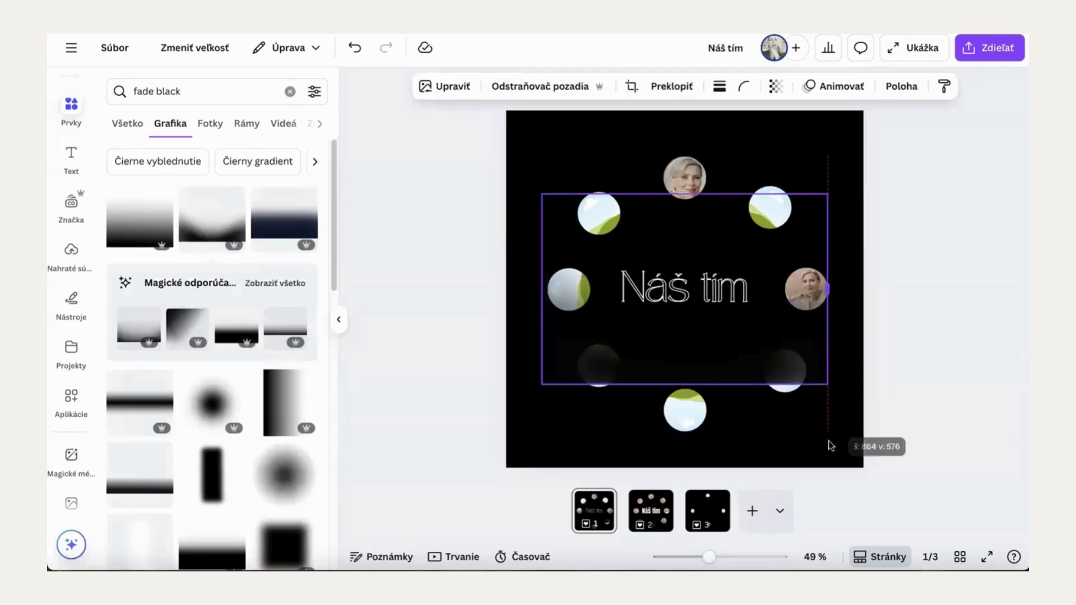
{"action": "left_click", "coordinate": [861, 432]}
{"action": "left_click_drag", "start_coordinate": [764, 311], "coordinate": [763, 384]}
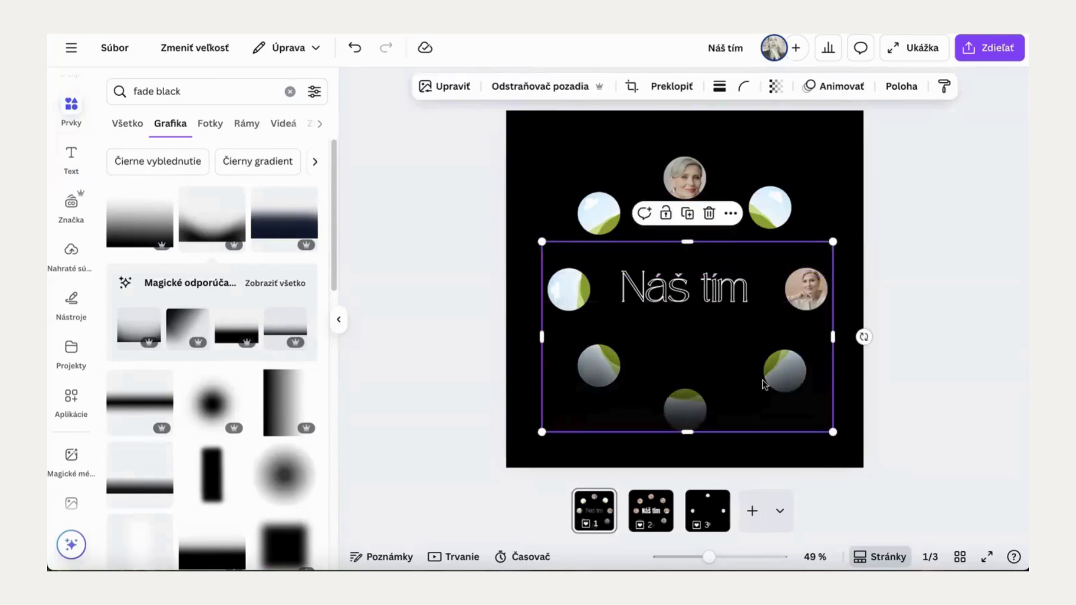
On page 2, apply the Otočenie animation effect to the whole portrait group (Skupina)
{"action": "left_click", "coordinate": [649, 520]}
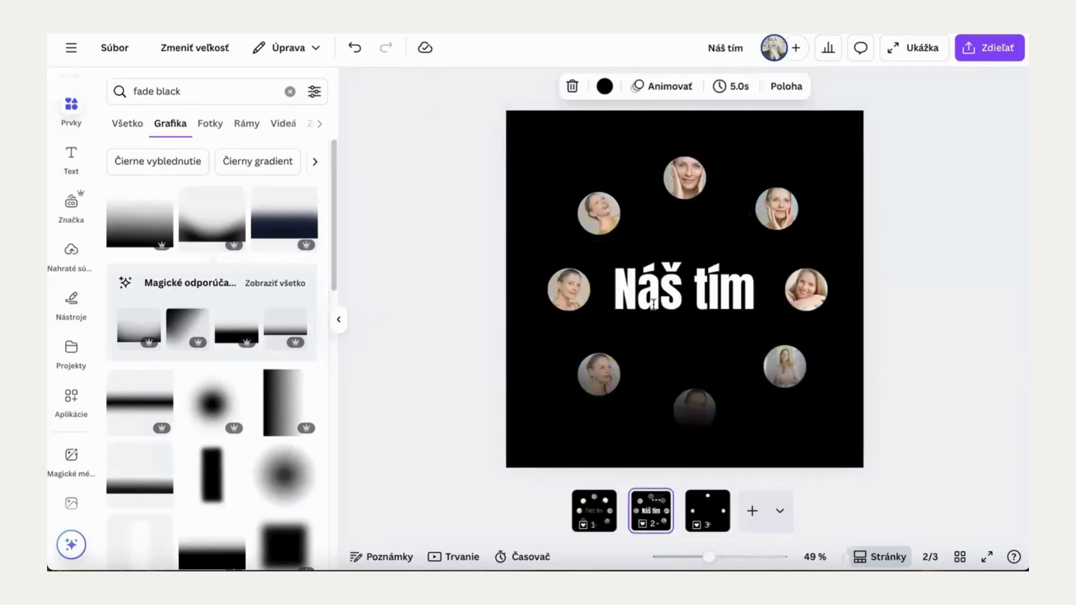
{"action": "left_click", "coordinate": [424, 125]}
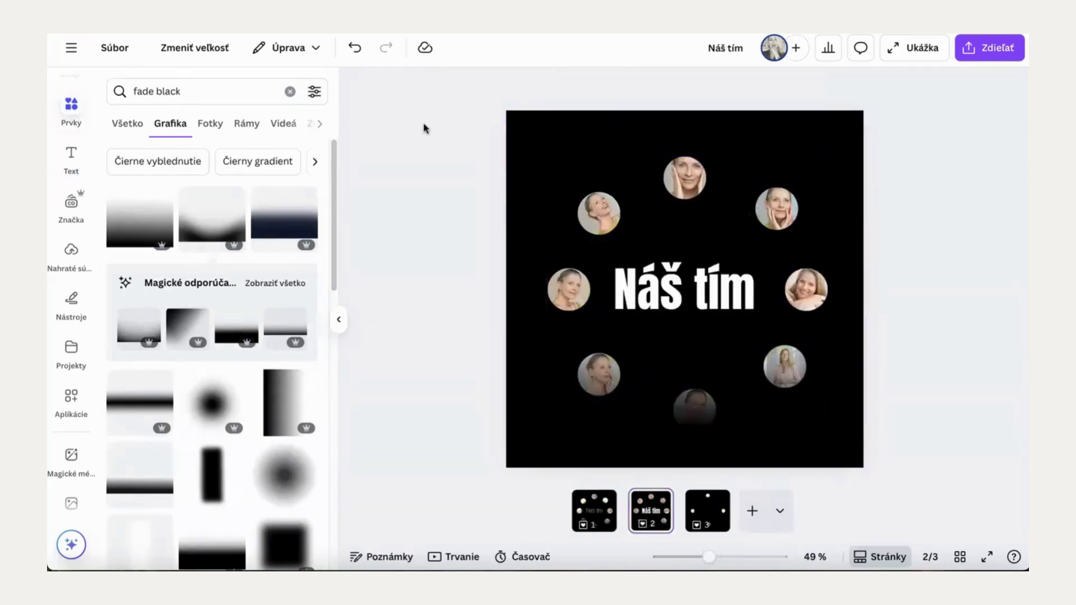
{"action": "left_click", "coordinate": [788, 191]}
{"action": "left_click", "coordinate": [819, 89]}
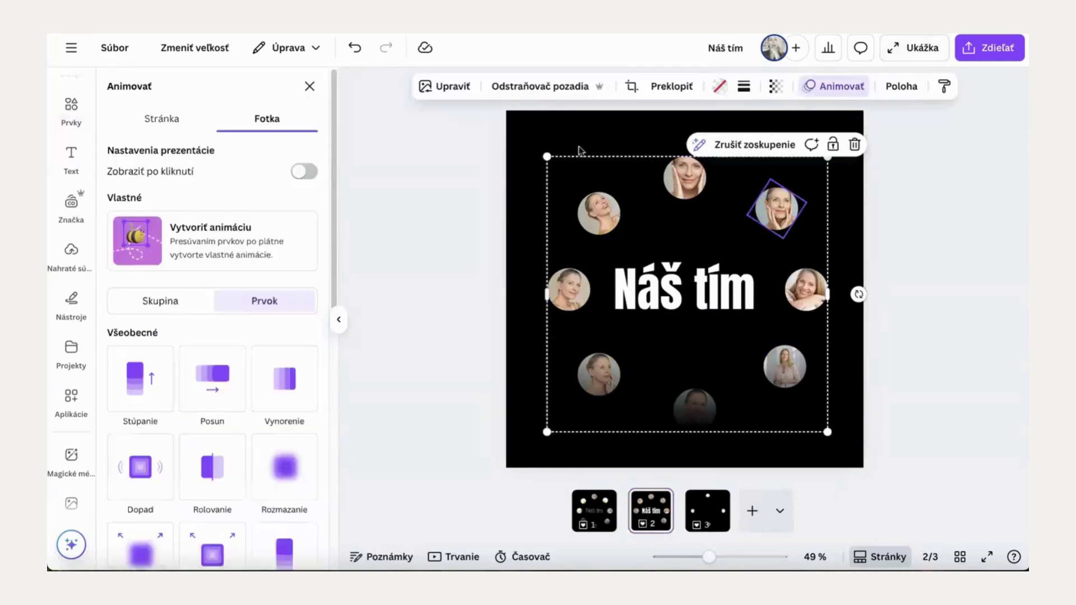
{"action": "left_click", "coordinate": [185, 298]}
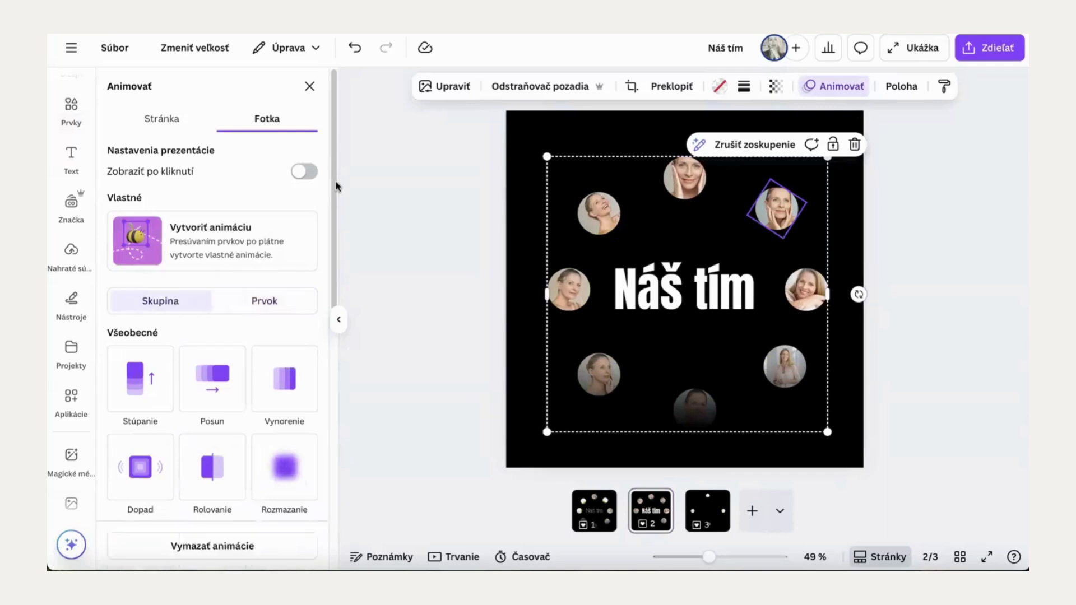
{"action": "scroll", "coordinate": [318, 445], "scroll_direction": "down", "scroll_amount": 7}
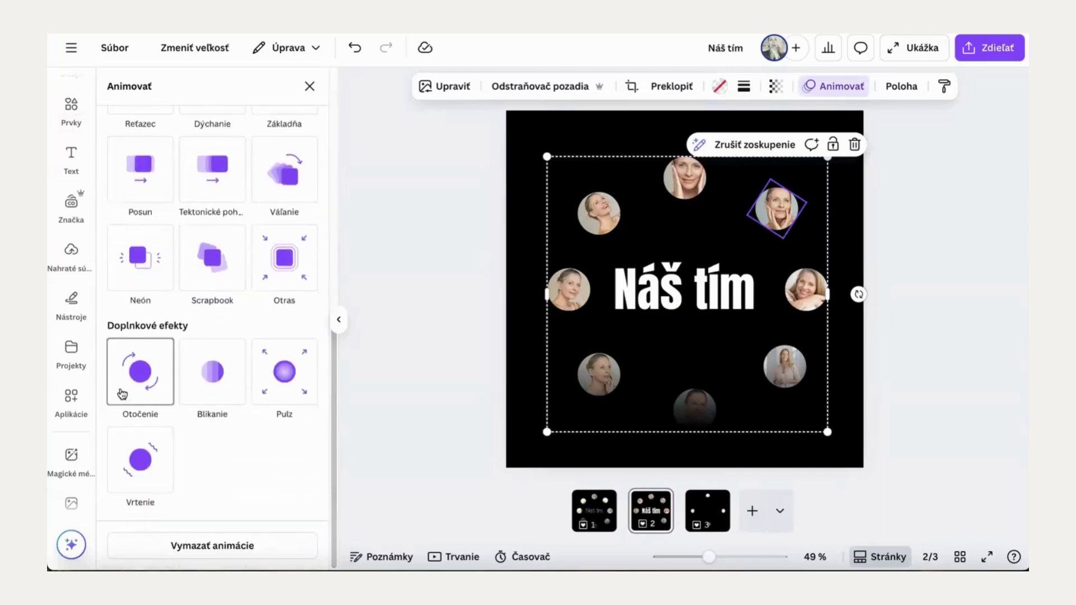
{"action": "left_click", "coordinate": [133, 394]}
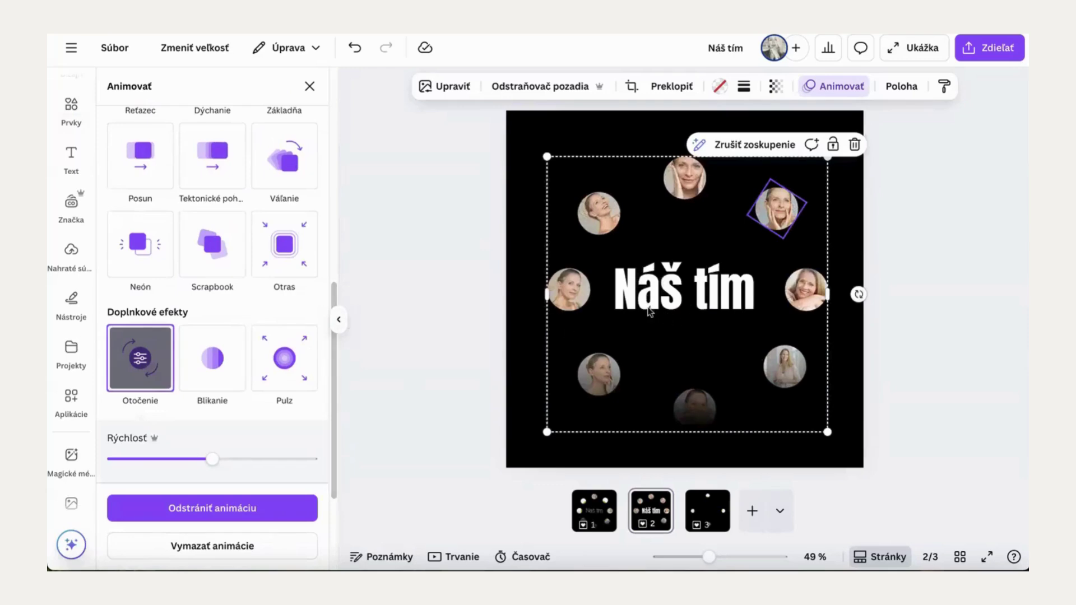
On page 1, open the Otočenie animation settings of the frame group to check its speed
{"action": "left_click", "coordinate": [595, 511]}
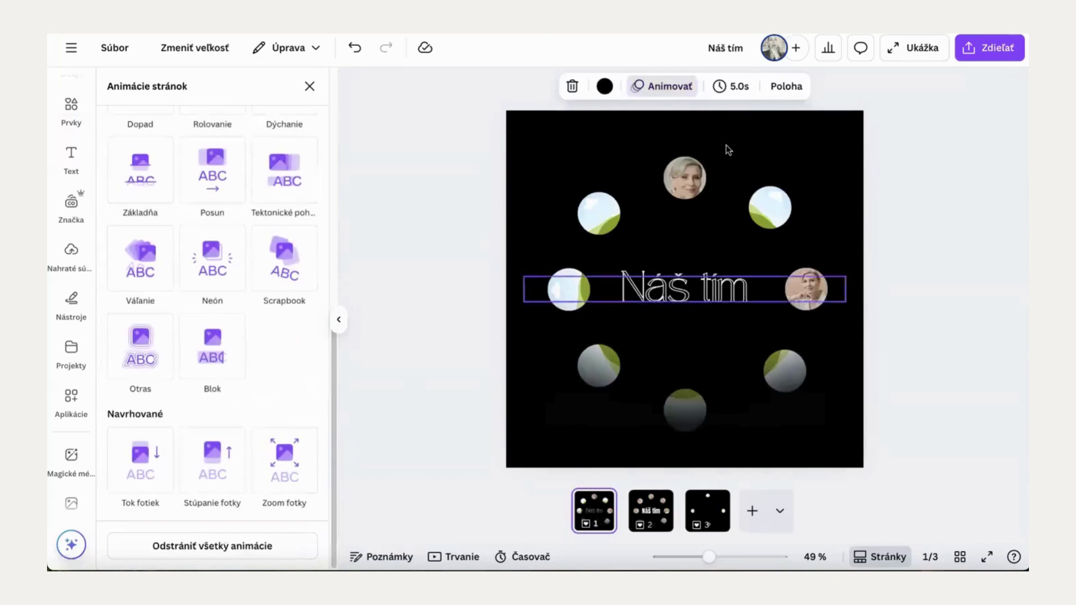
{"action": "left_click", "coordinate": [719, 180]}
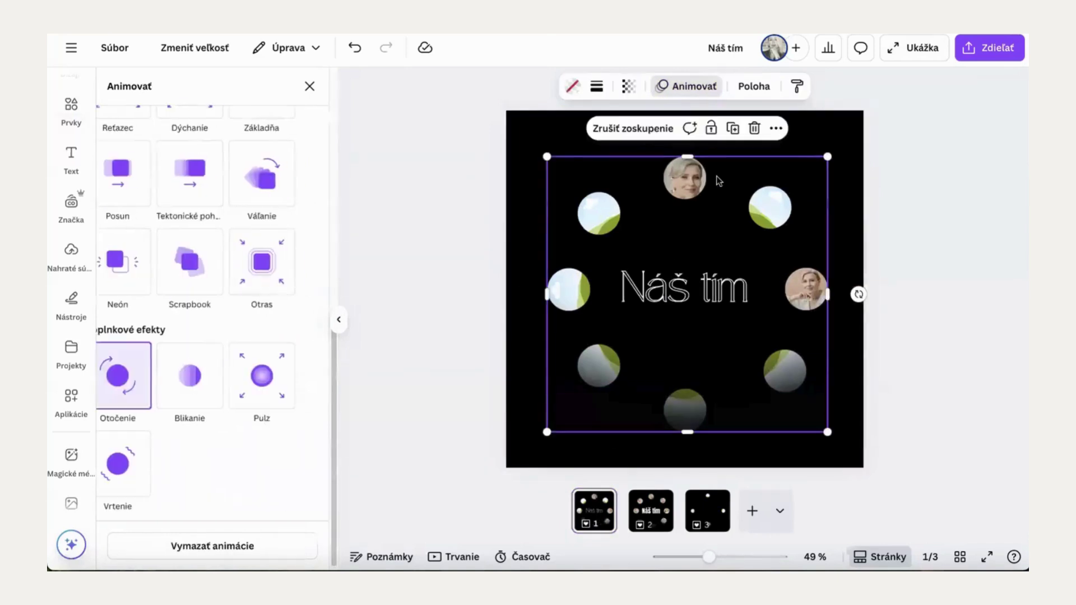
{"action": "left_click", "coordinate": [150, 374]}
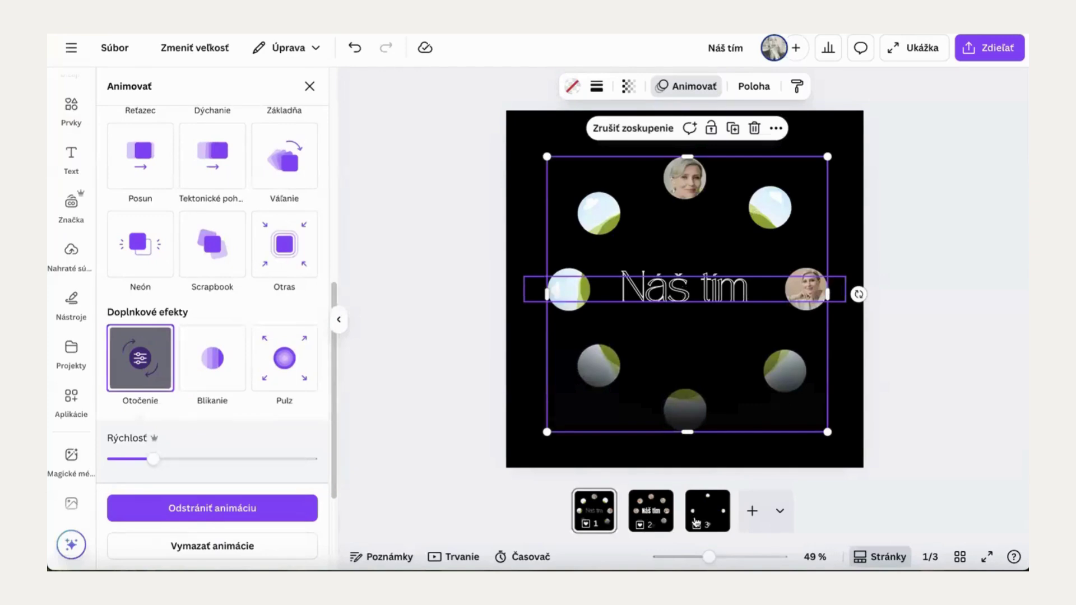
Select the portrait group on page 2, switch its animation scope to individual elements (Prvok) and go to the supplementary effects
{"action": "left_click", "coordinate": [652, 524]}
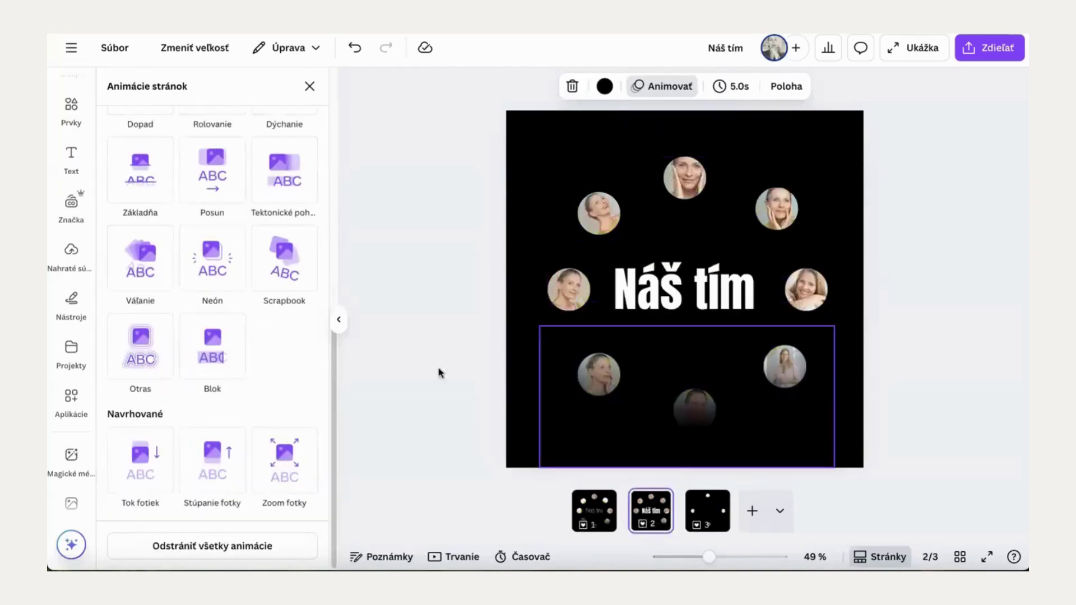
{"action": "left_click", "coordinate": [624, 252]}
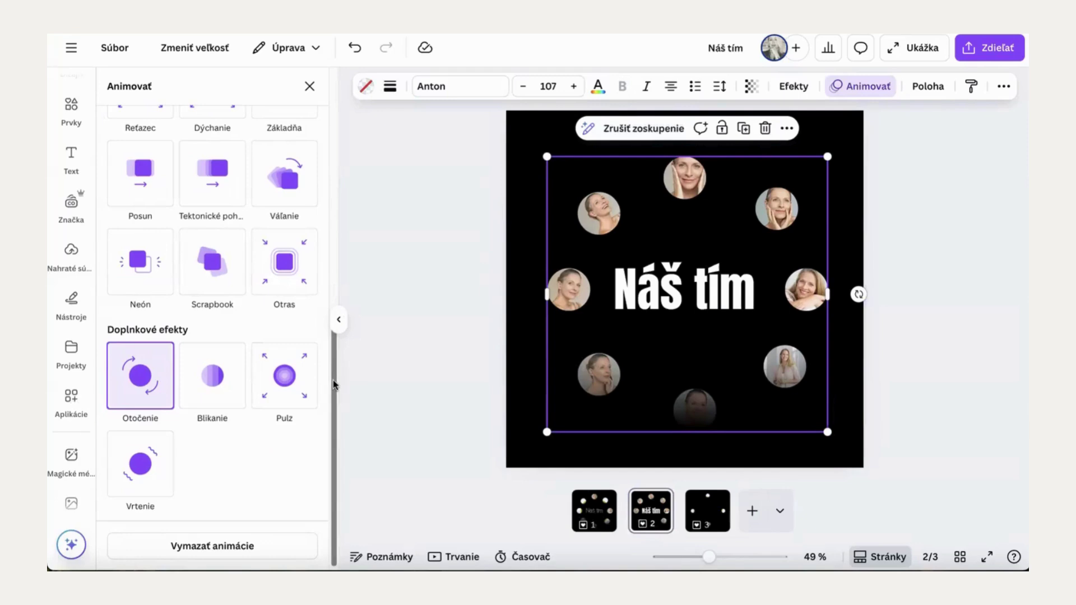
{"action": "left_click_drag", "start_coordinate": [333, 380], "coordinate": [341, 183]}
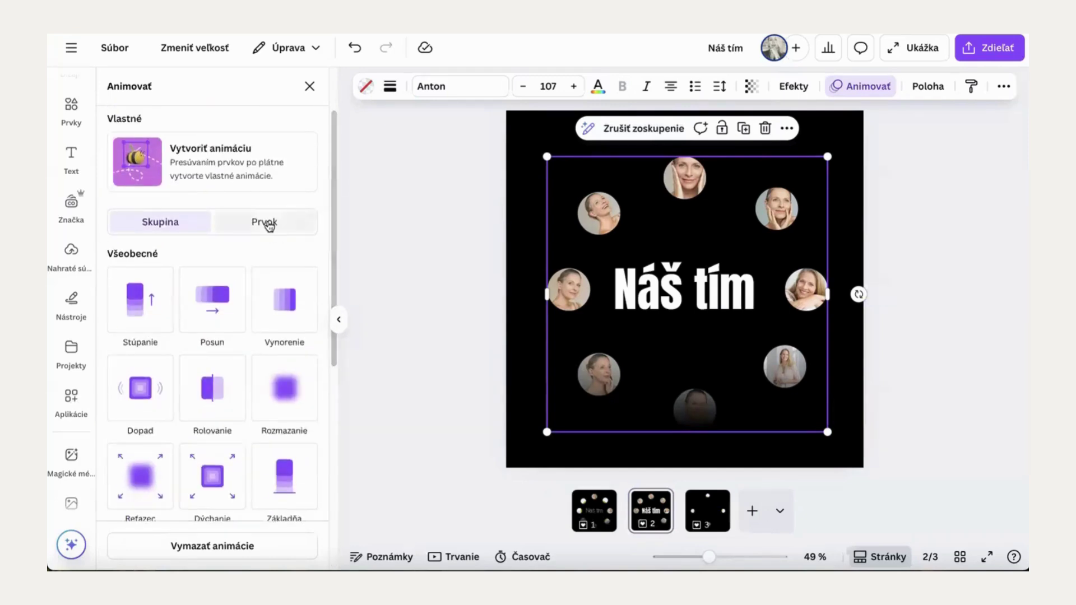
{"action": "left_click", "coordinate": [270, 226]}
{"action": "left_click_drag", "start_coordinate": [327, 187], "coordinate": [325, 415]}
{"action": "scroll", "coordinate": [324, 415], "scroll_direction": "down", "scroll_amount": 1}
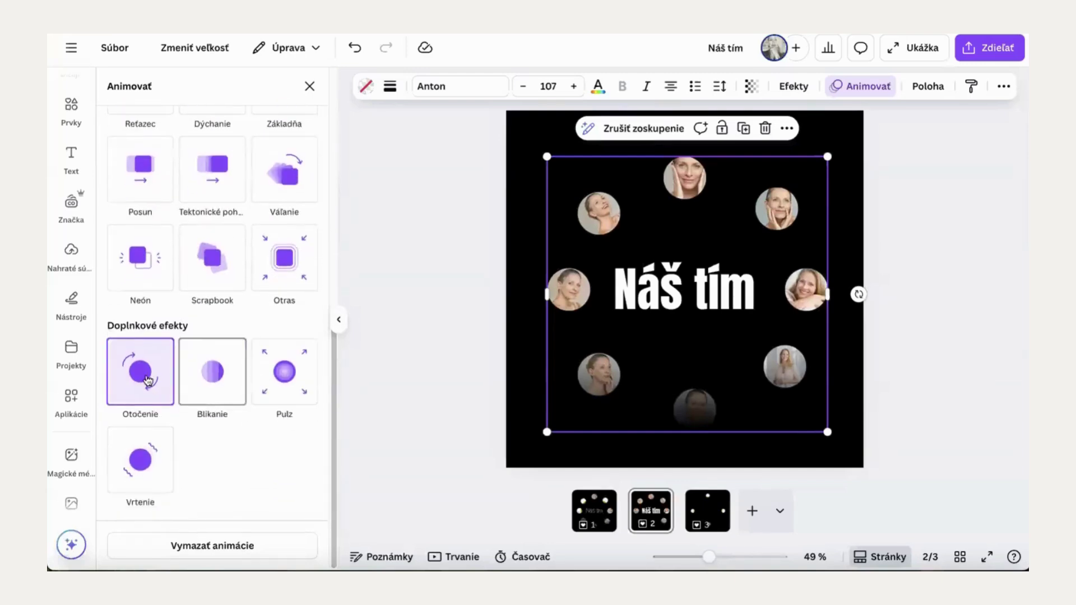